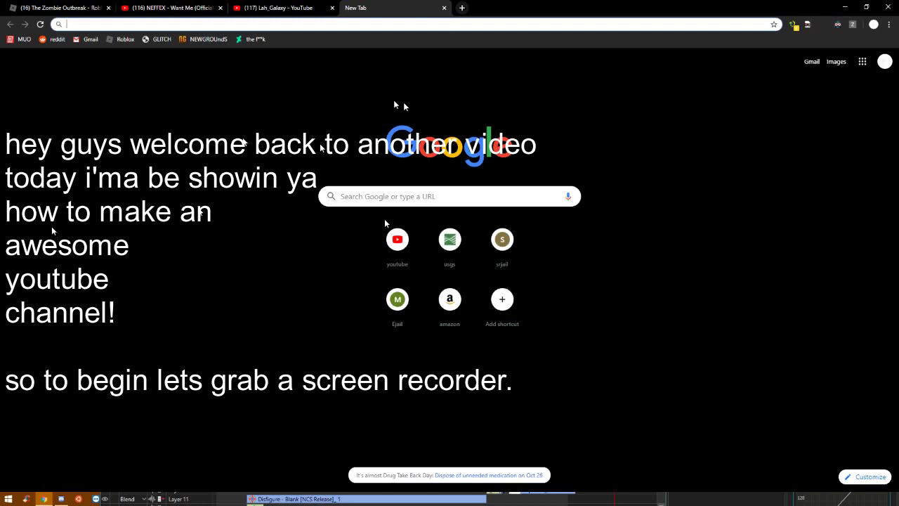
Step: Search the web for "OBS studio" and highlight the Open Broadcaster Software summary in the results
type("OBS studio")
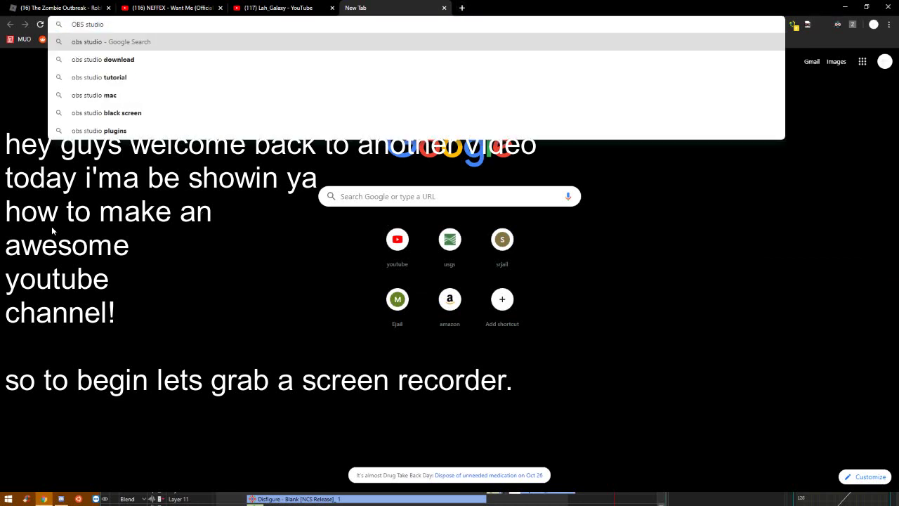
key("Return")
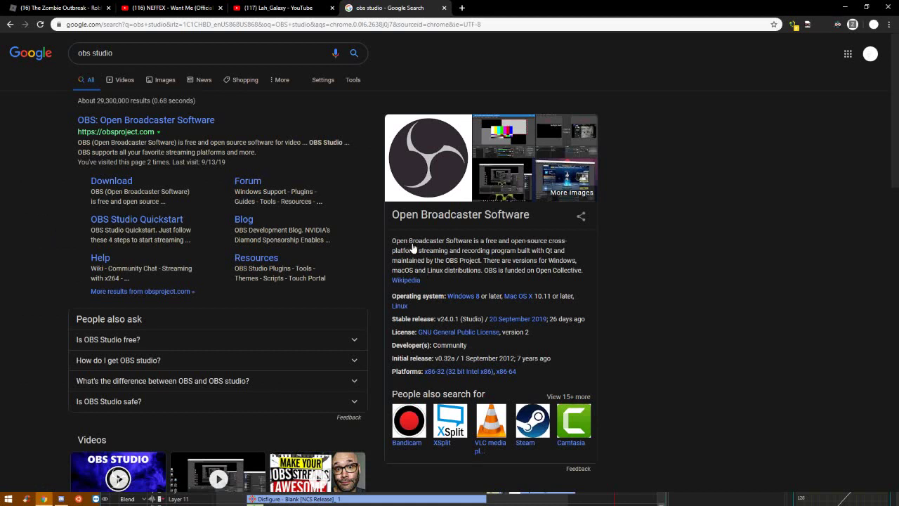
left_click_drag(412, 244, 637, 408)
left_click(562, 289)
Step: Search the web for "VSDC video editor free" and highlight the VSDC Free Video Editor summary in the results
left_click(169, 57)
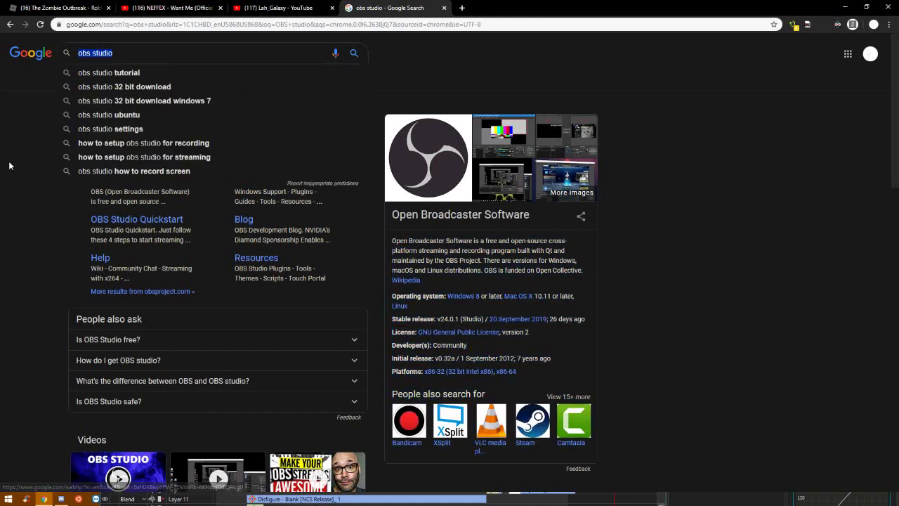
key("BackSpace")
type("VS")
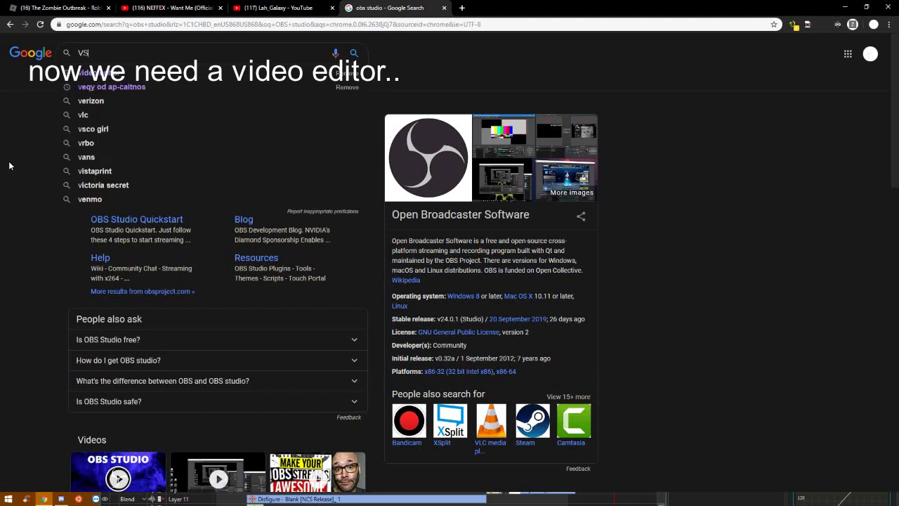
type("DC video")
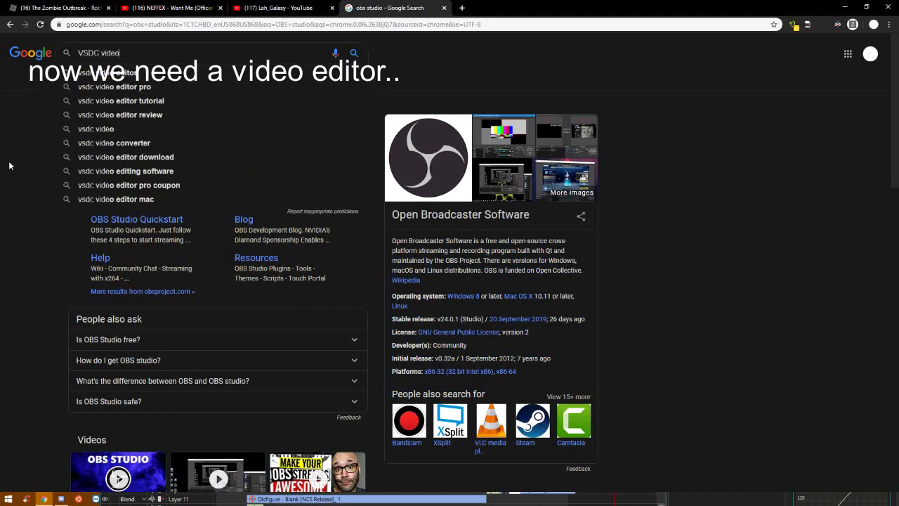
type(" editor free")
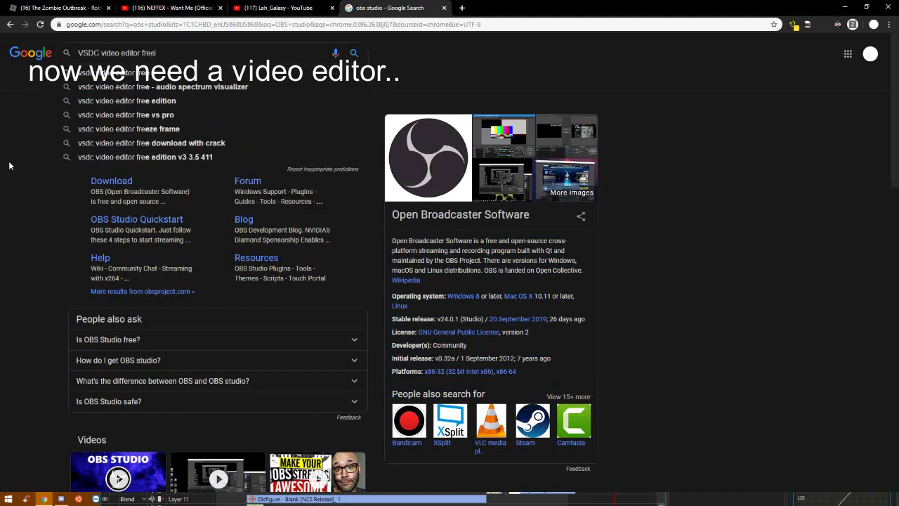
key("Return")
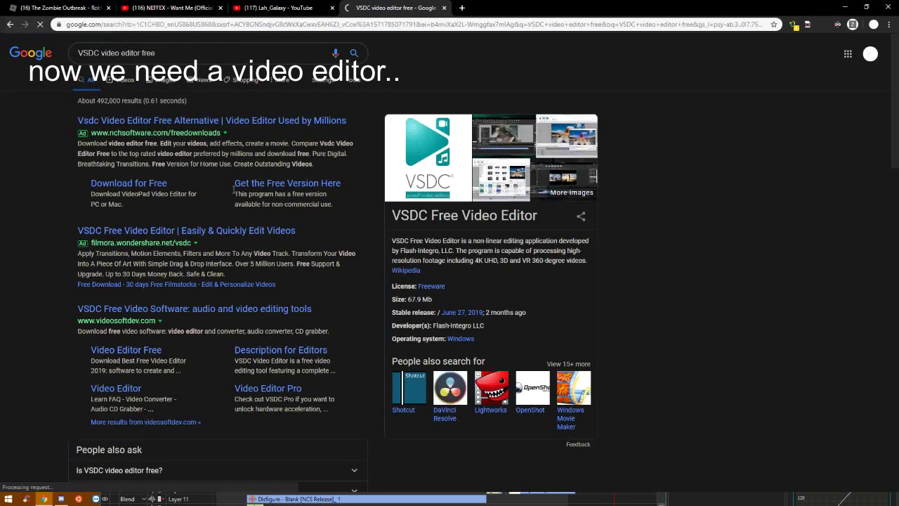
left_click_drag(421, 197, 875, 386)
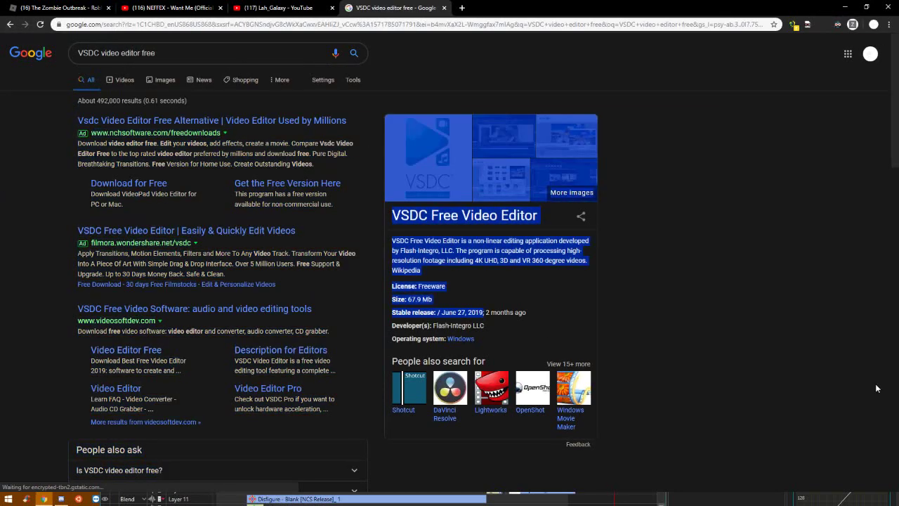
left_click(820, 372)
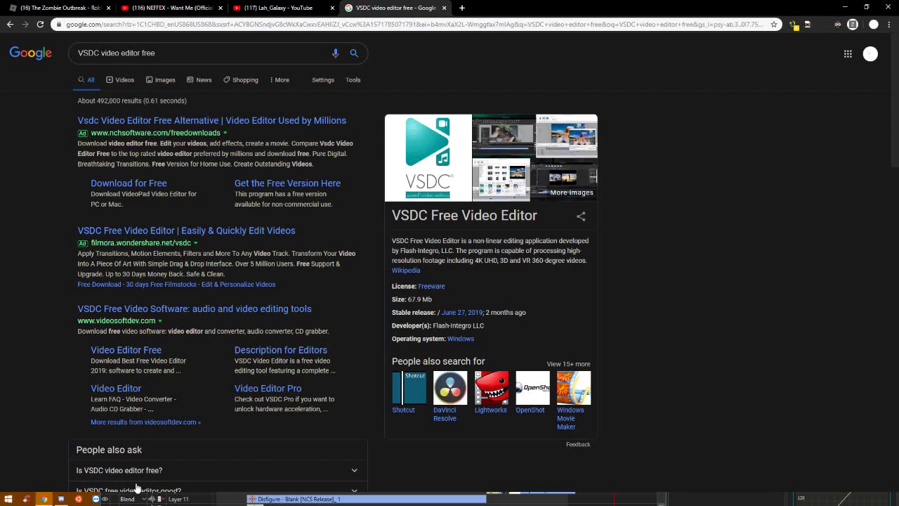
Step: Close the search results tab, minimize the browser and switch to the crunchy banana project in VSDC Video Editor
left_click(444, 7)
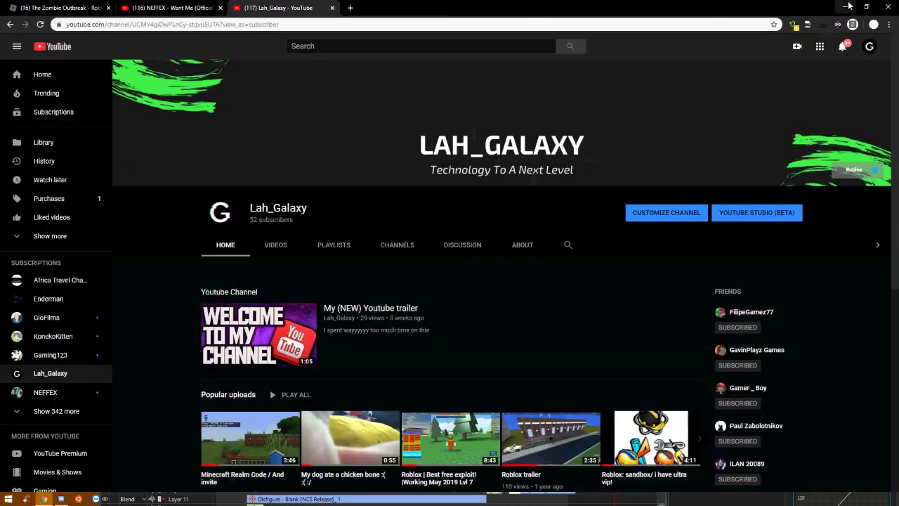
left_click(845, 6)
double_click(270, 123)
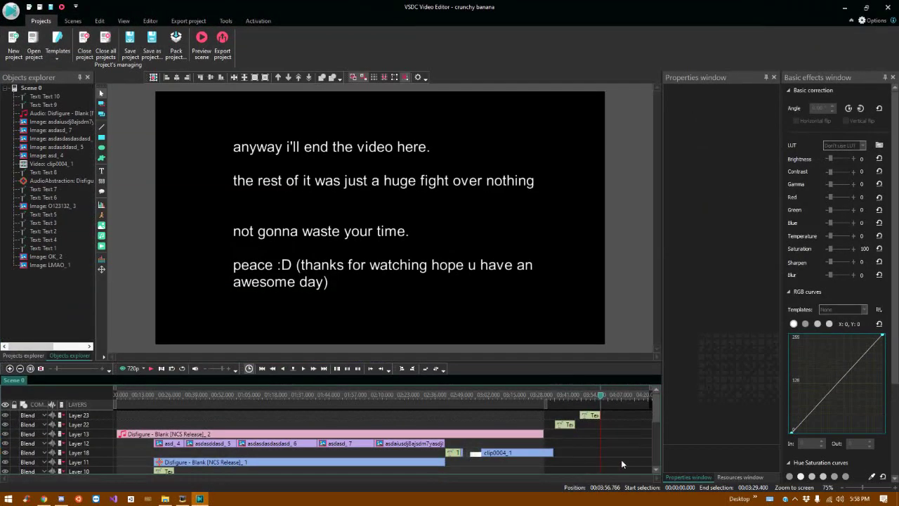
Step: Delete all text, image, audio and video objects from the timeline of Scene 0
left_click_drag(621, 459, 57, 383)
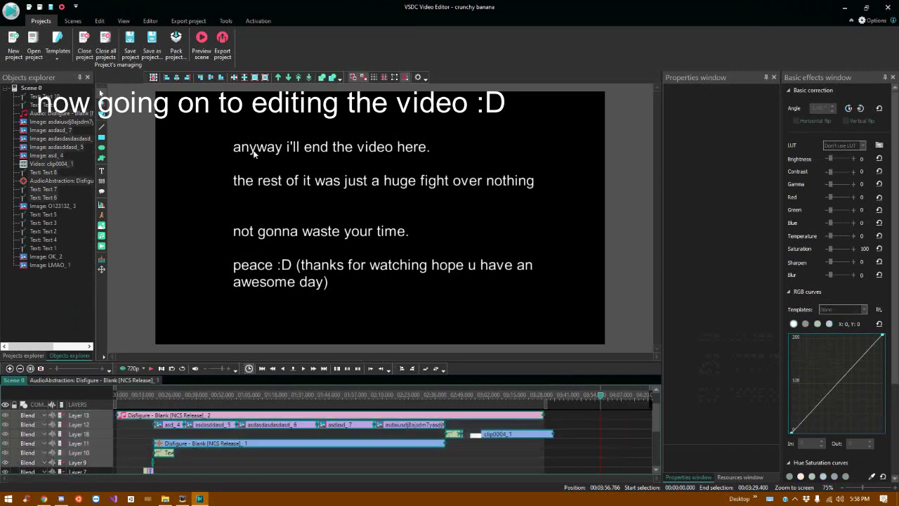
right_click(152, 406)
left_click(181, 237)
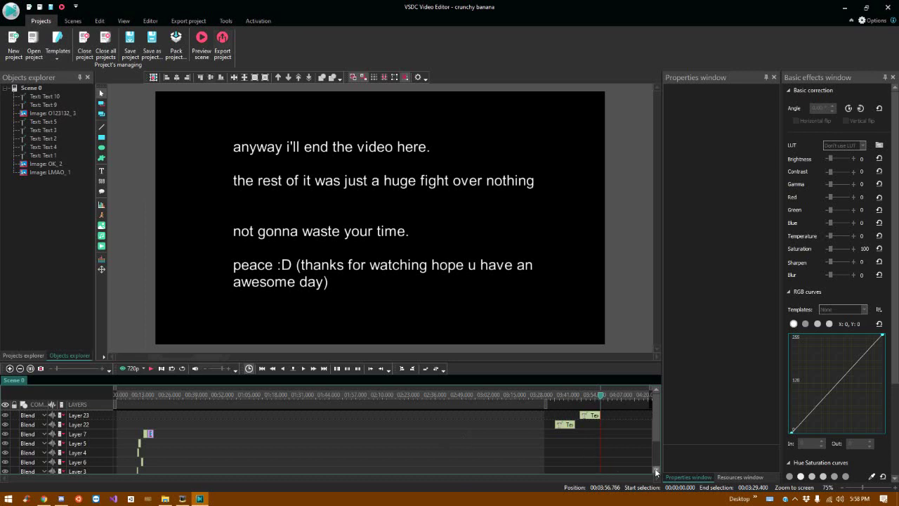
left_click_drag(646, 469, 2, 393)
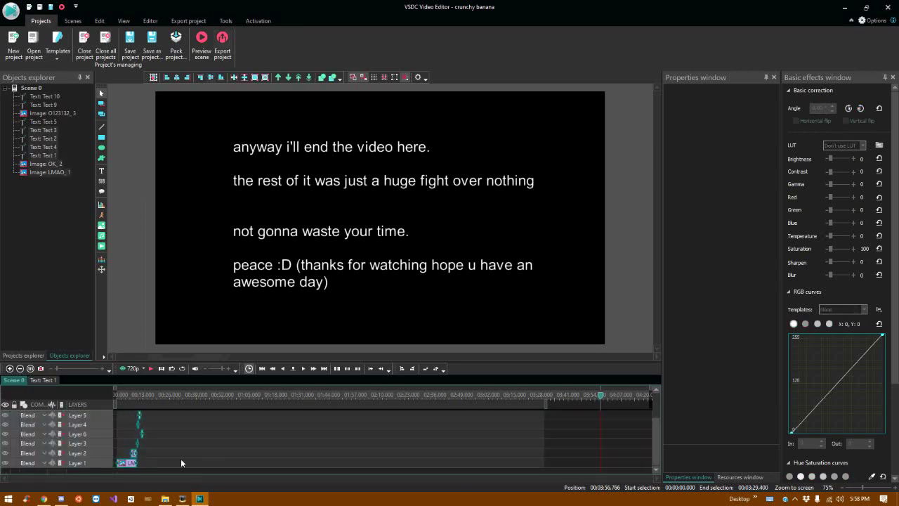
right_click(127, 474)
left_click(153, 281)
left_click_drag(654, 465, 148, 434)
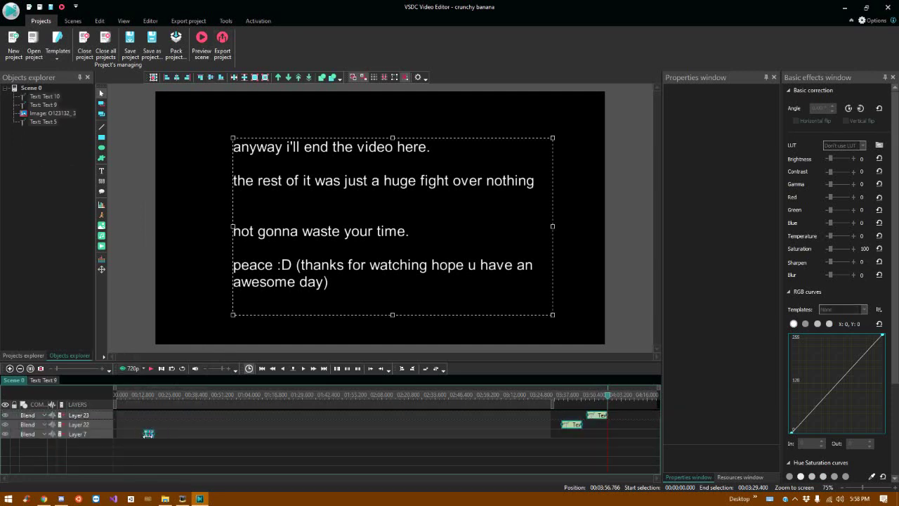
right_click(149, 433)
right_click(148, 430)
right_click(148, 430)
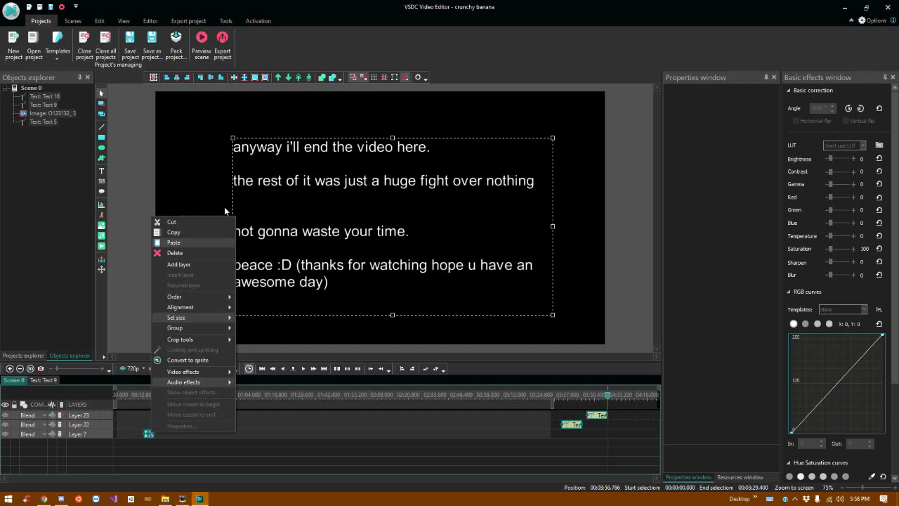
left_click(184, 253)
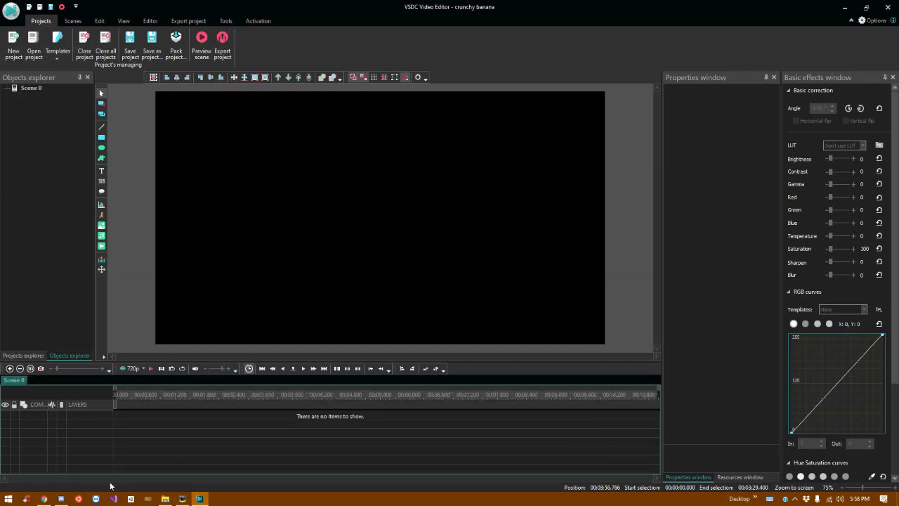
Step: Switch to the Videos folder in File Explorer and try to add Project 1 to the empty VSDC timeline
left_click(165, 499)
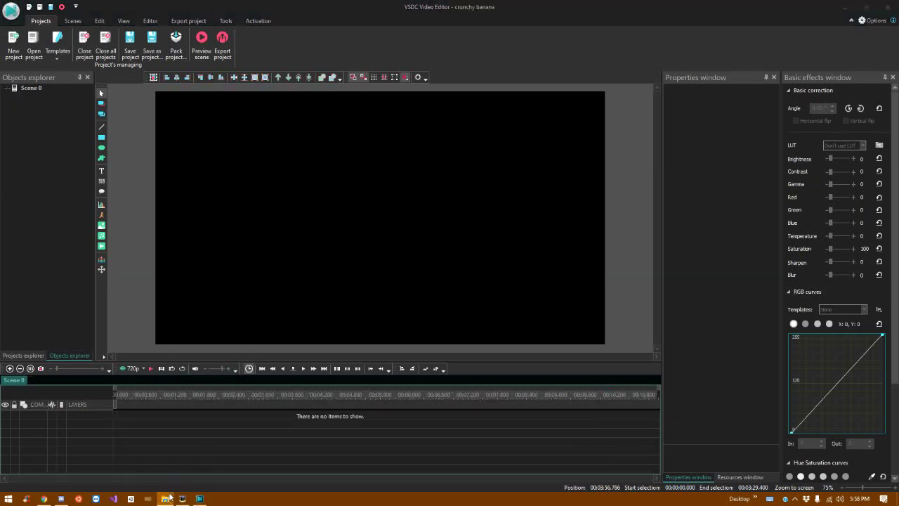
left_click(865, 6)
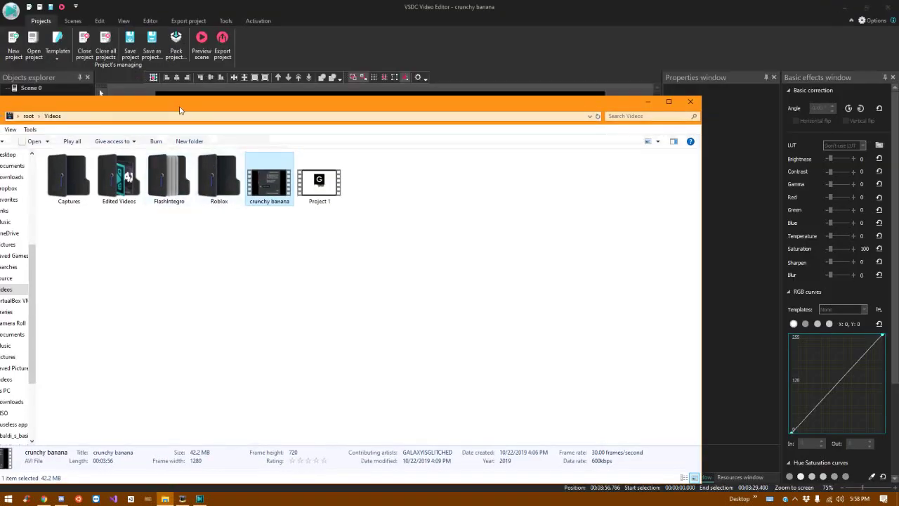
left_click_drag(179, 110, 512, 247)
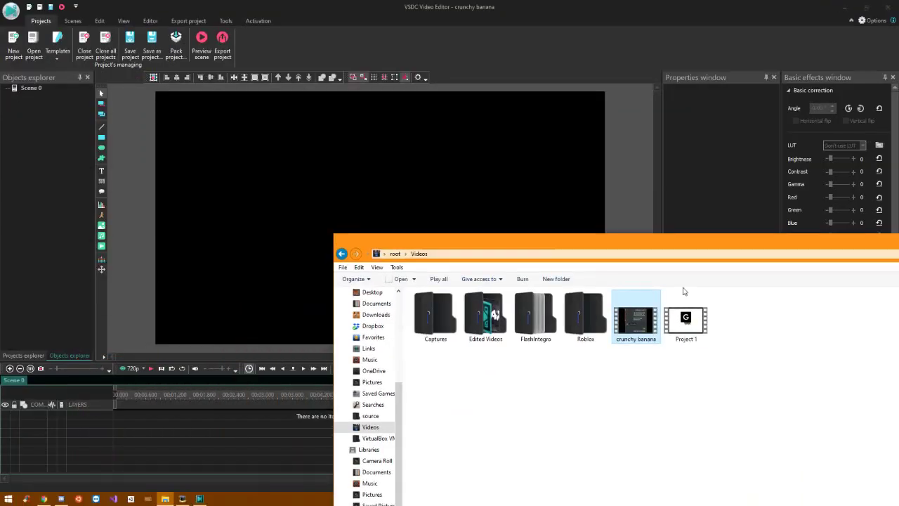
left_click_drag(686, 319, 139, 307)
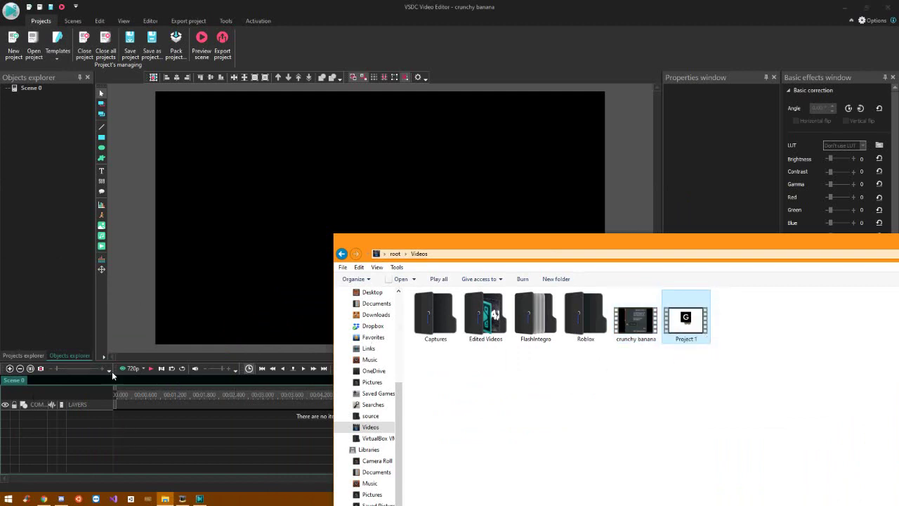
left_click_drag(111, 371, 138, 311)
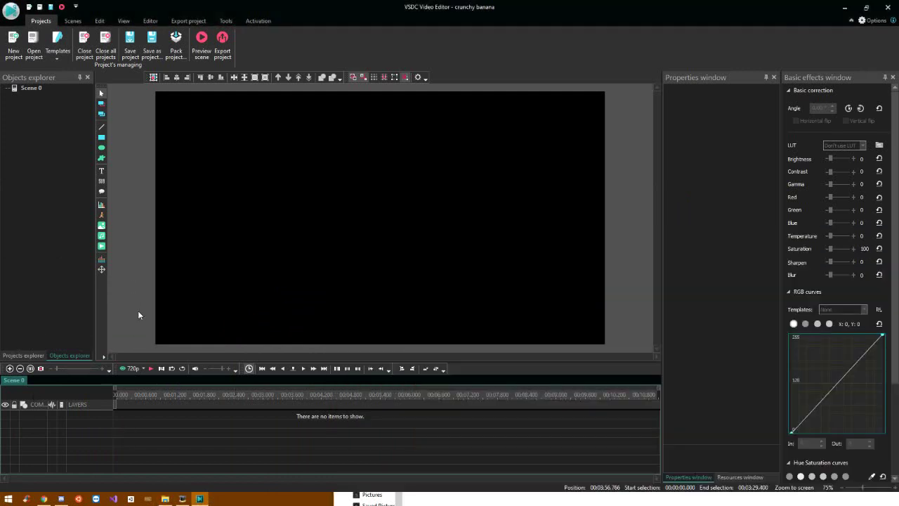
Step: Add the Waves Washing onto The Beach MP4 from the Downloads folder in File Explorer to the VSDC timeline
left_click(164, 498)
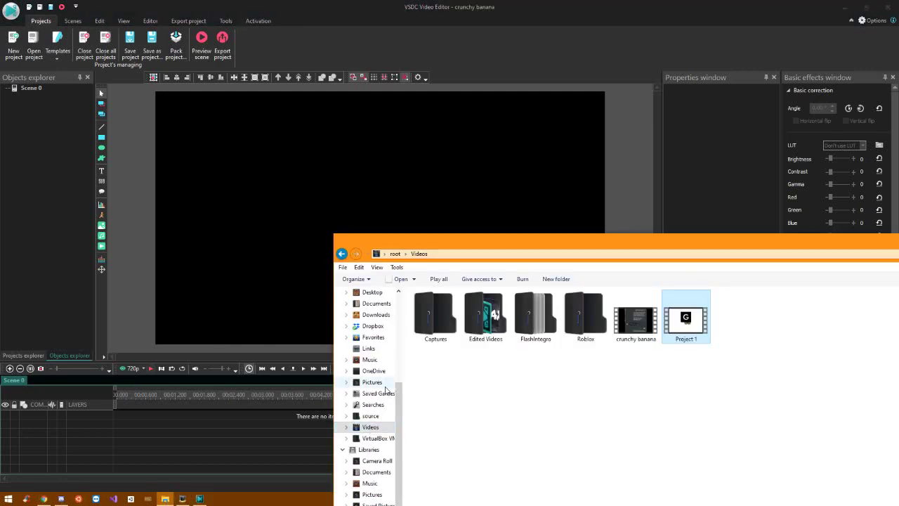
left_click(369, 416)
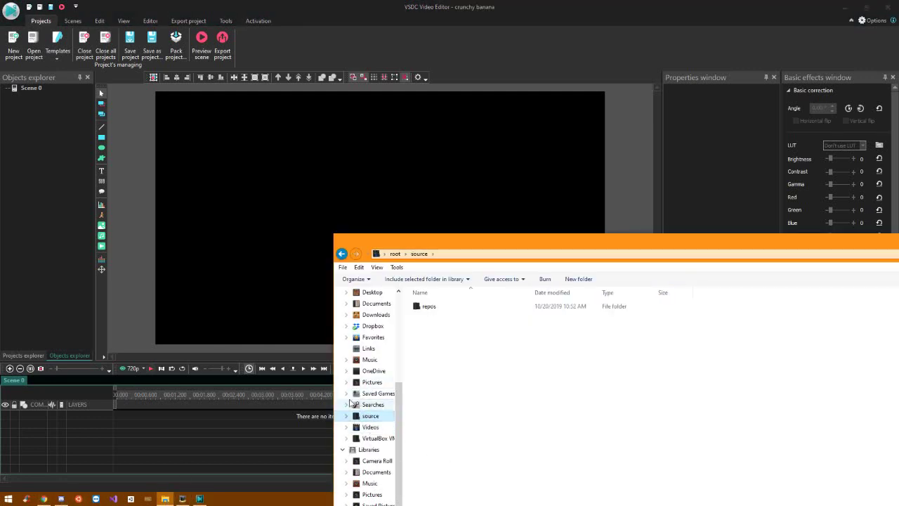
scroll(351, 402, "up", 5)
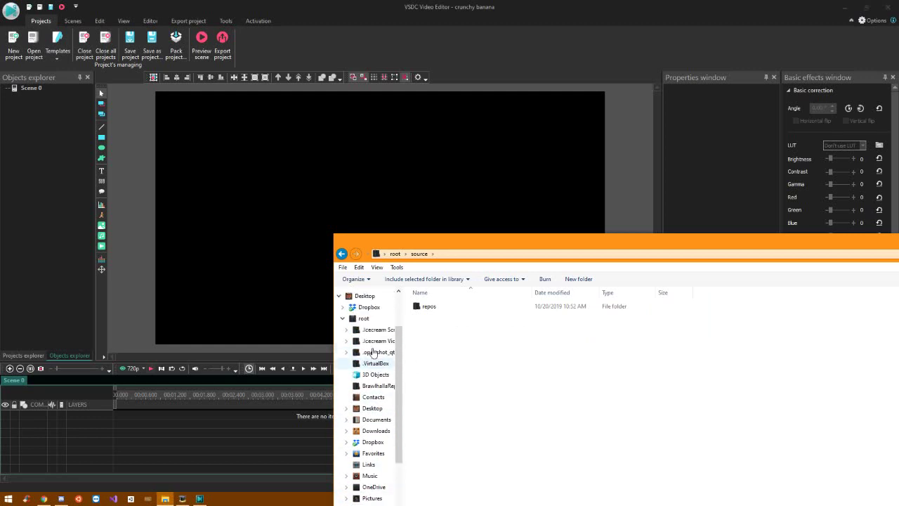
scroll(372, 354, "up", 3)
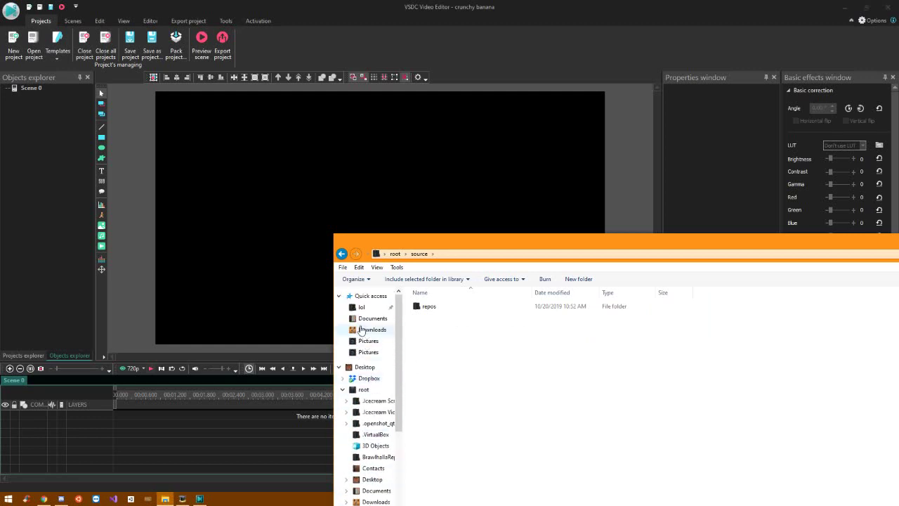
left_click(361, 327)
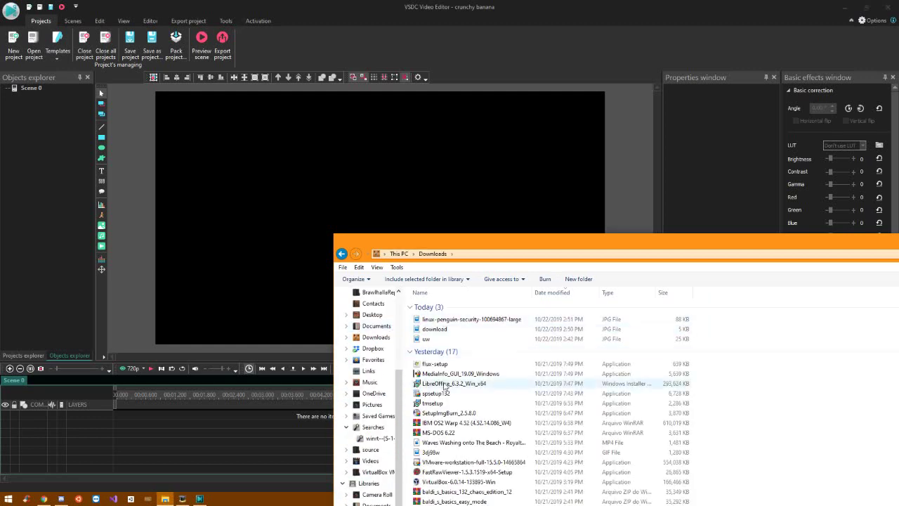
scroll(453, 444, "down", 2)
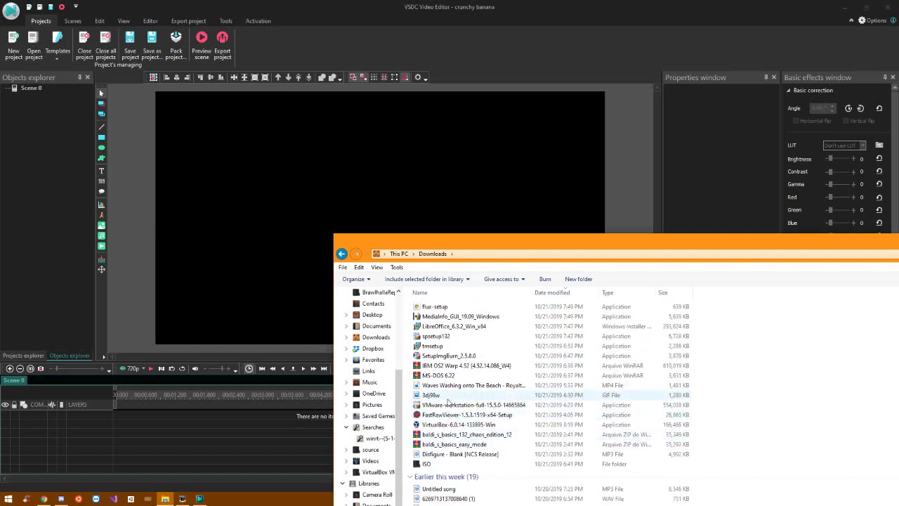
left_click(464, 384)
left_click_drag(283, 319, 179, 383)
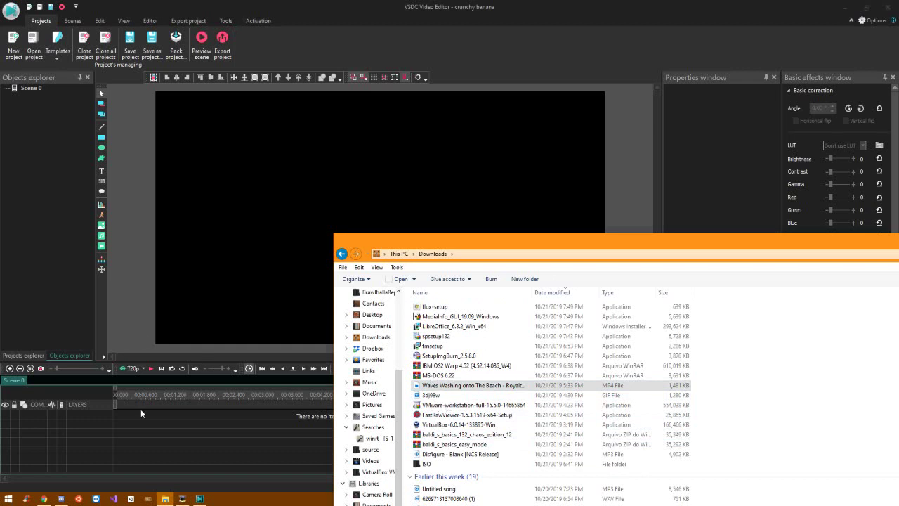
left_click_drag(141, 414, 149, 432)
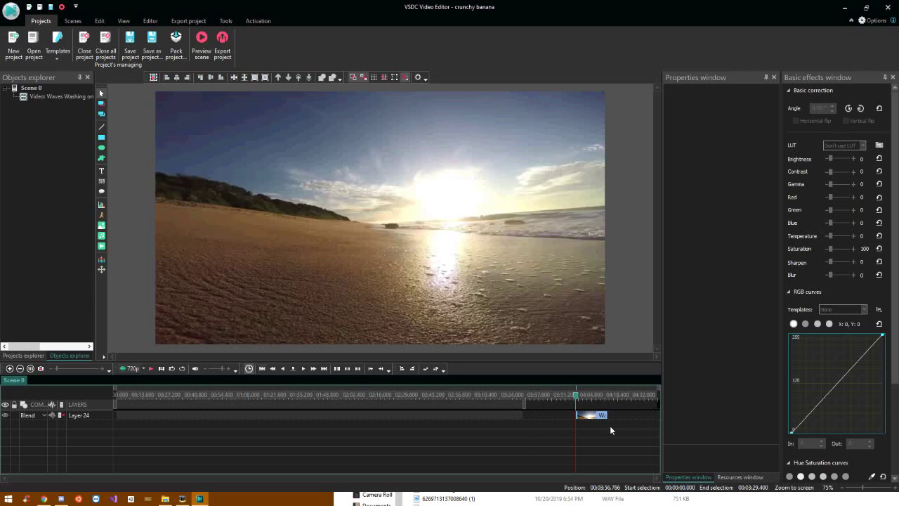
Step: Move the beach video clip to the start of the timeline and return the playback cursor to 00:00:00.000
double_click(594, 415)
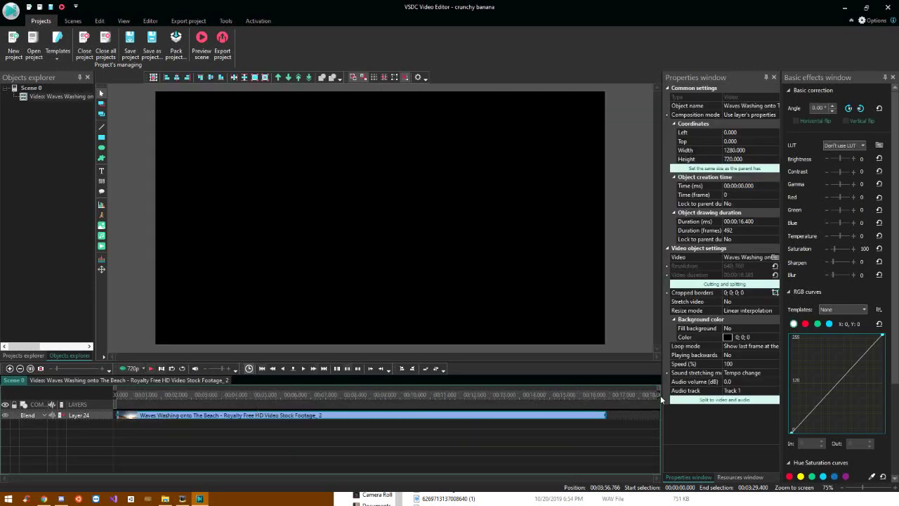
left_click(115, 429)
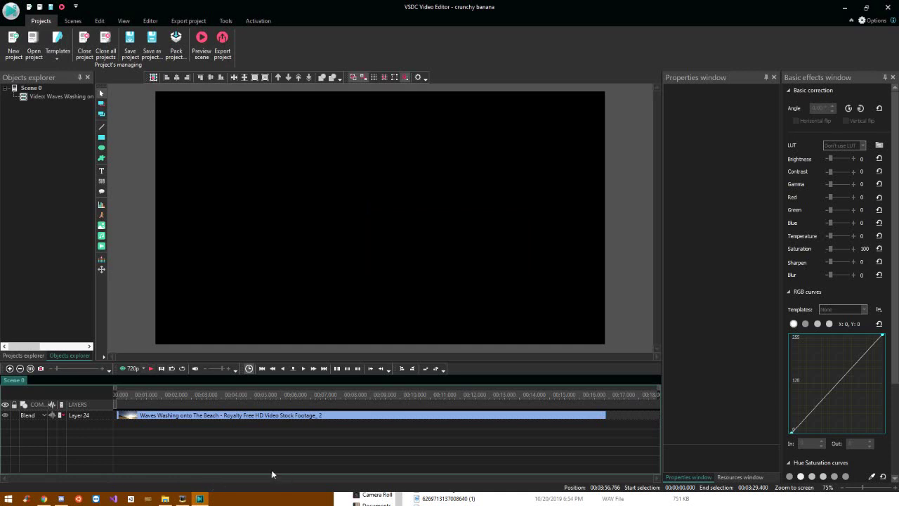
right_click(217, 441)
left_click(154, 442)
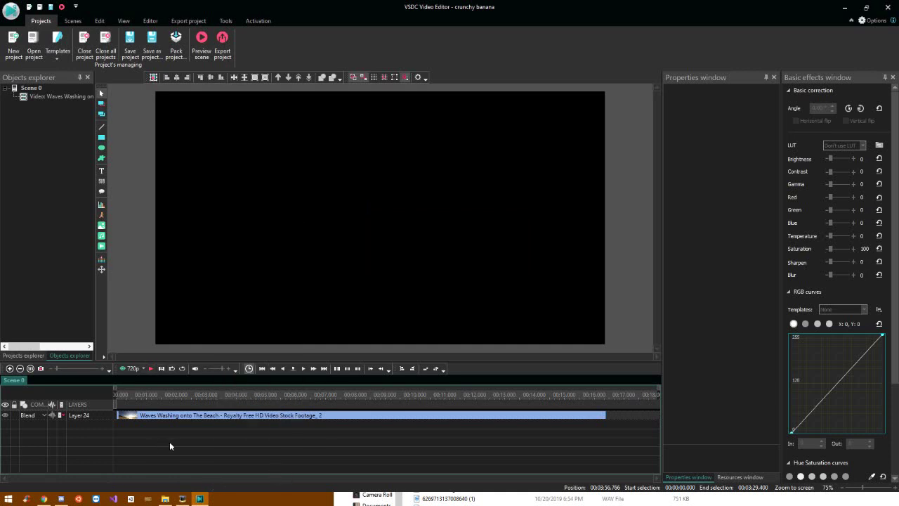
left_click(116, 405)
Step: Delete the Waves Washing onto The Beach clip from Layer 24
right_click(292, 416)
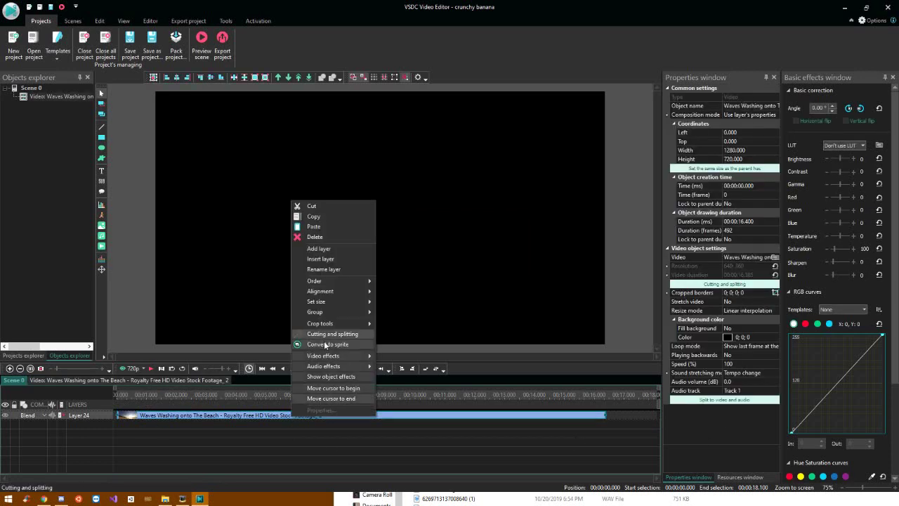
left_click(313, 237)
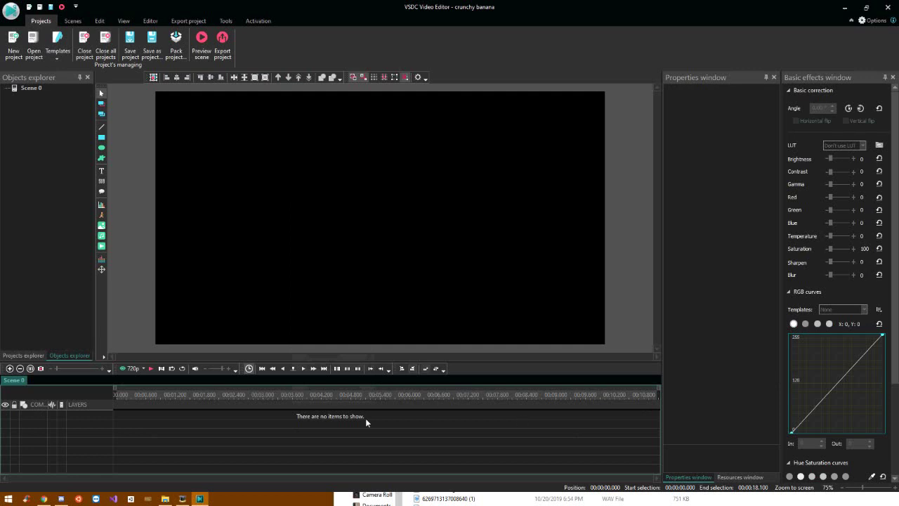
Step: Add the Waves Washing onto The Beach MP4 from the Downloads folder in File Explorer to the VSDC timeline and play the scene
left_click(165, 498)
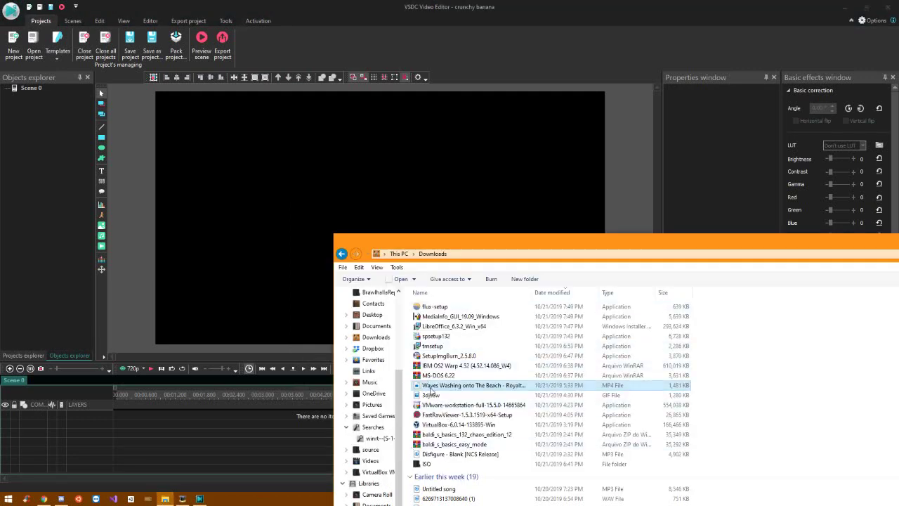
left_click_drag(437, 386, 123, 424)
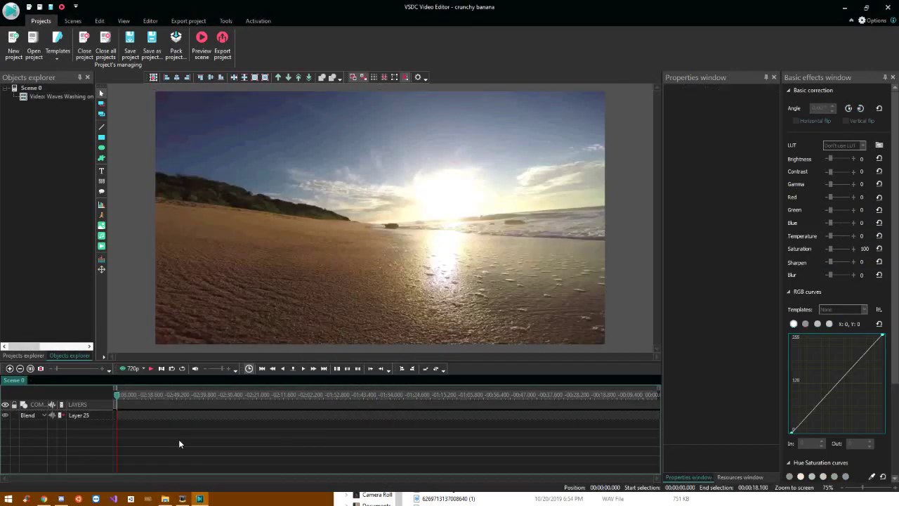
left_click(150, 368)
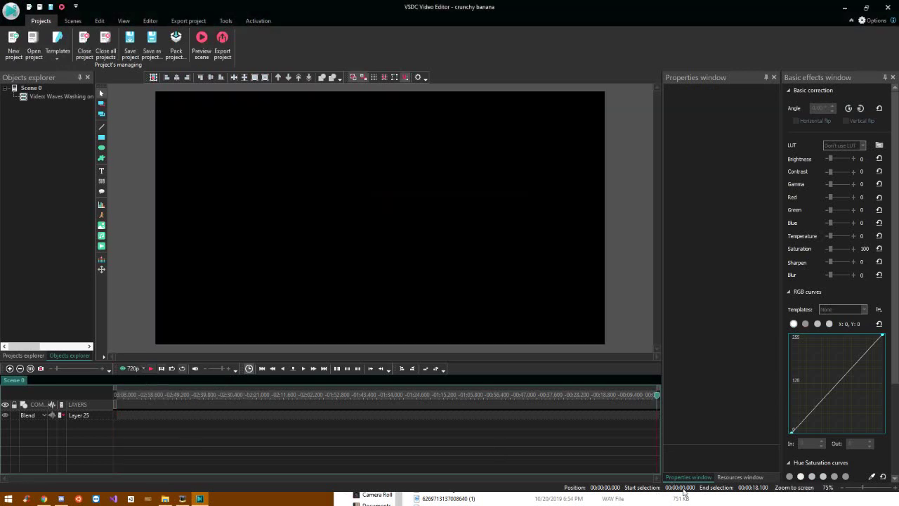
Step: Select the Waves Washing onto The Beach video under Scene 0 to view its object properties
right_click(589, 419)
left_click(529, 429)
right_click(554, 435)
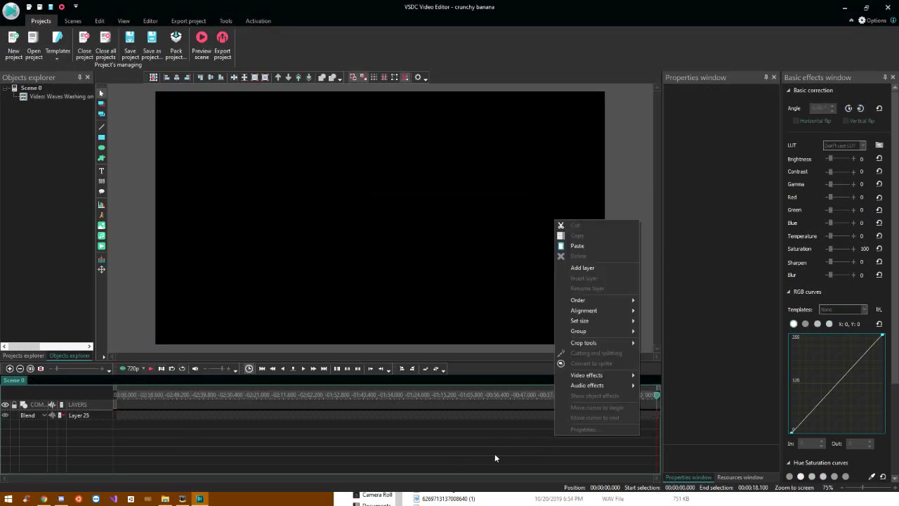
left_click(495, 455)
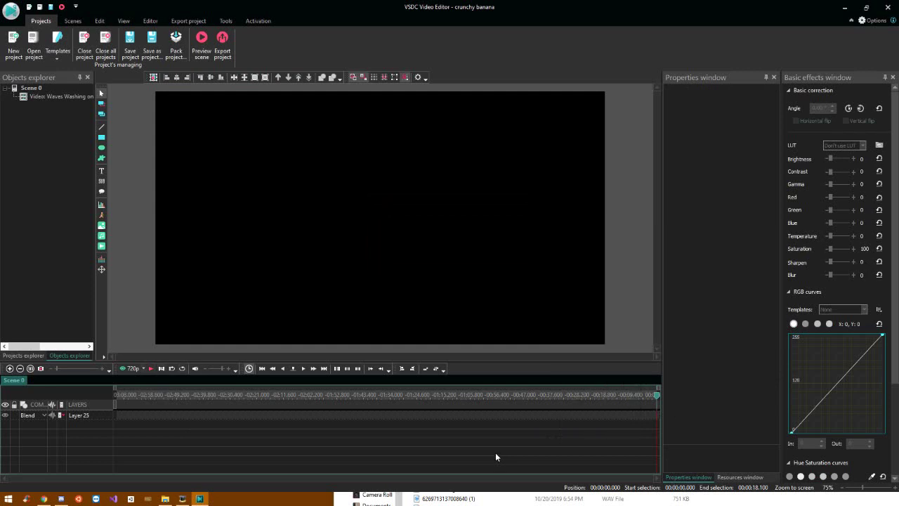
left_click(14, 231)
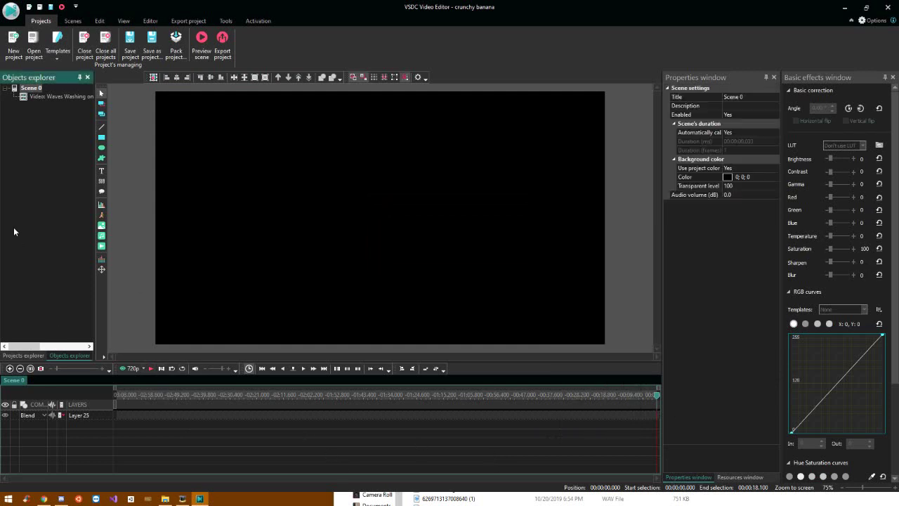
left_click(59, 96)
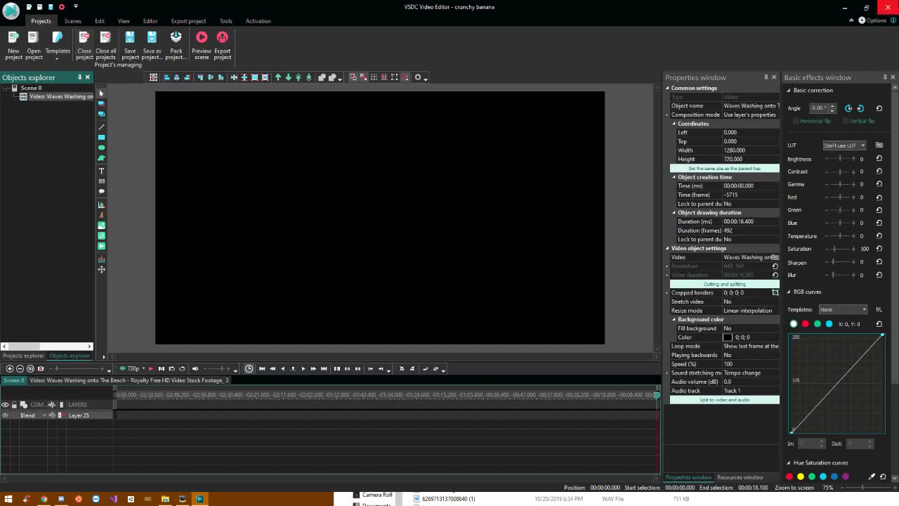
Step: Close the editor without saving the crunchy banana project
left_click(887, 7)
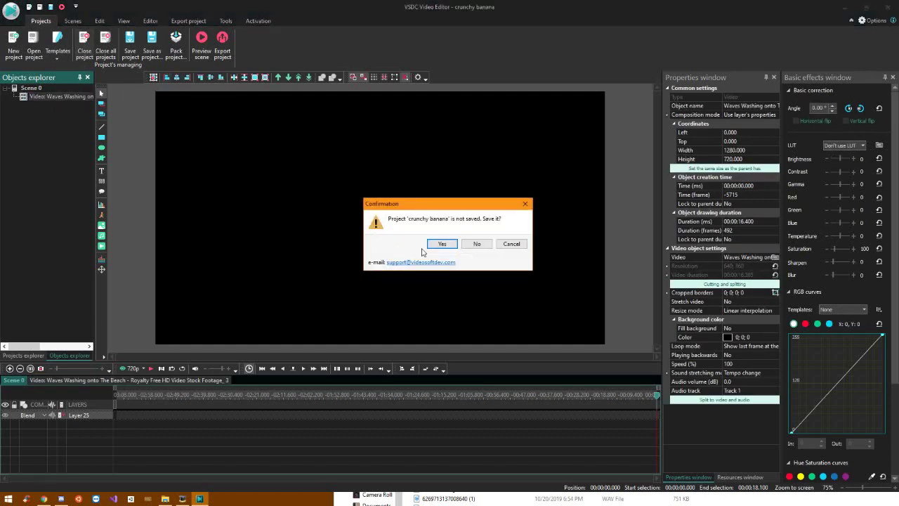
left_click(476, 244)
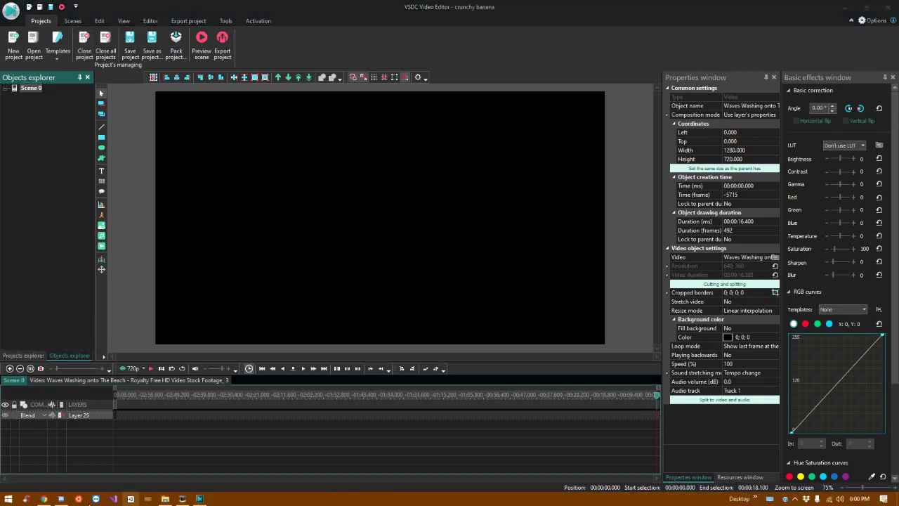
key("super")
type("CSDC")
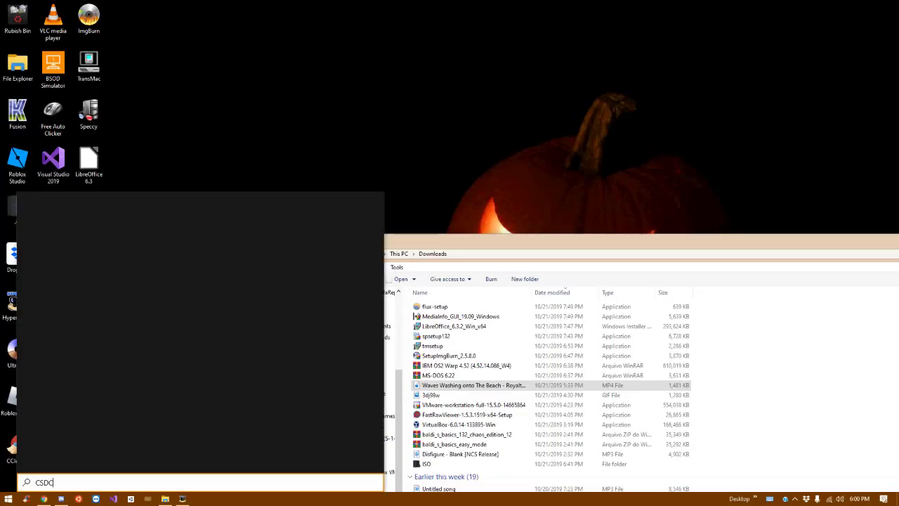
key("super")
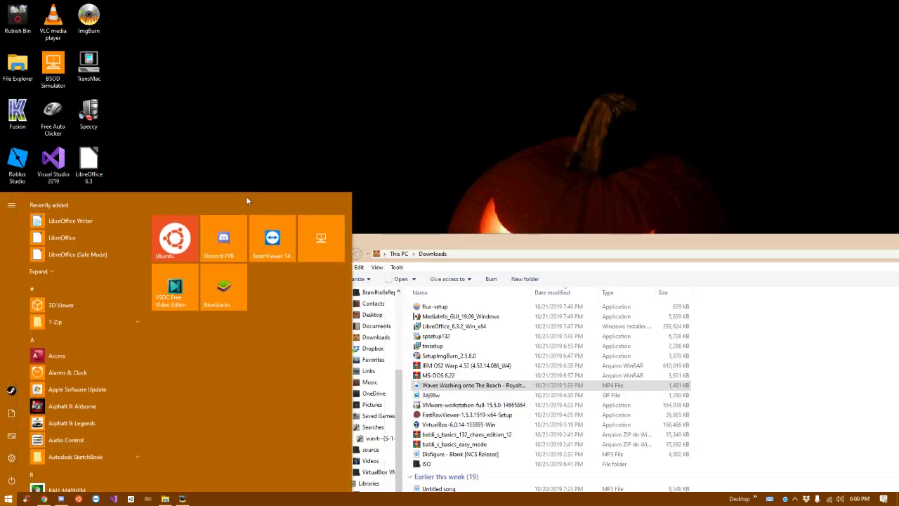
left_click(239, 189)
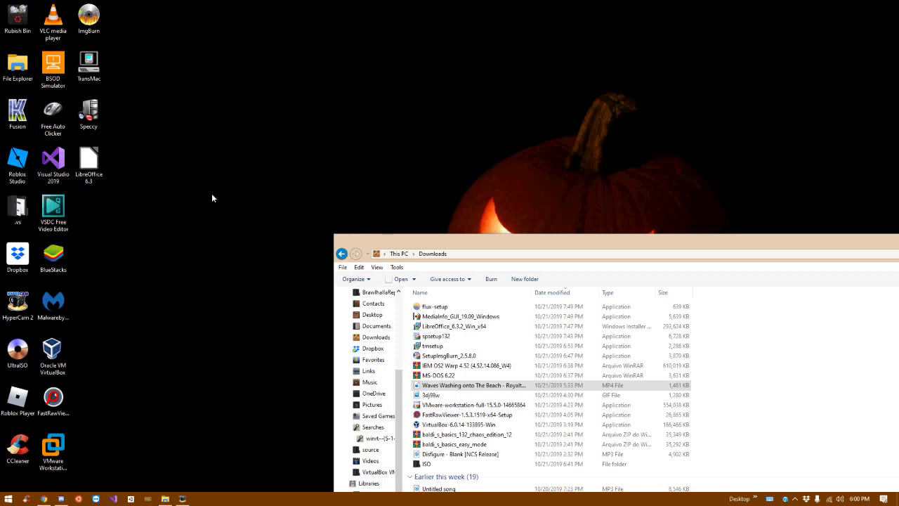
Step: Relaunch VSDC Free Video Editor from the desktop and bring its start page to the front
double_click(67, 218)
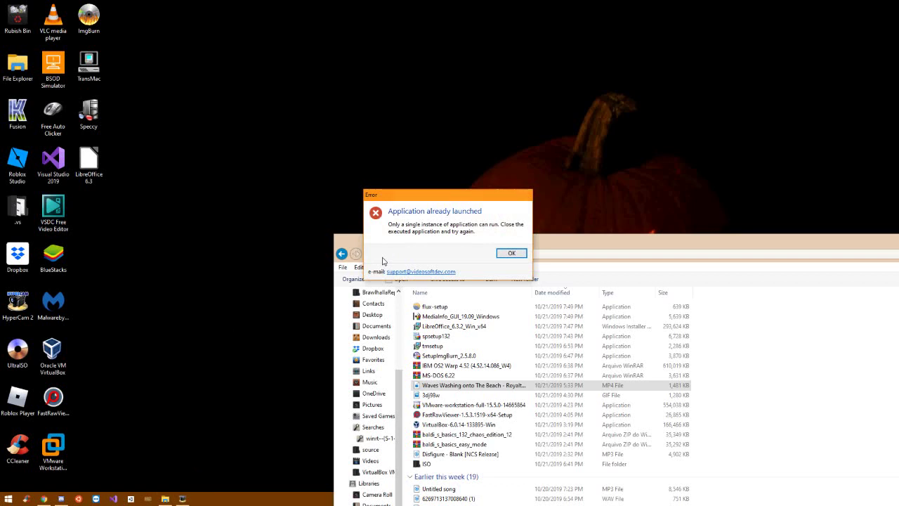
key("Return")
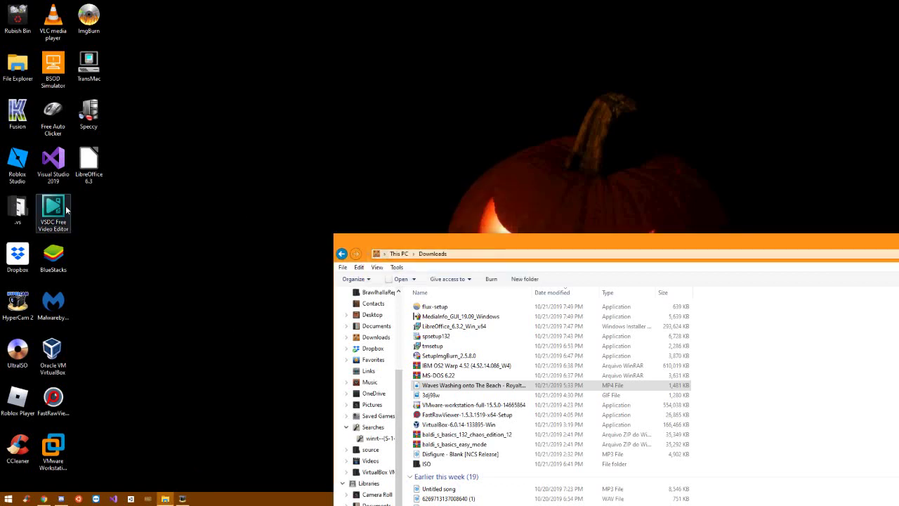
double_click(66, 210)
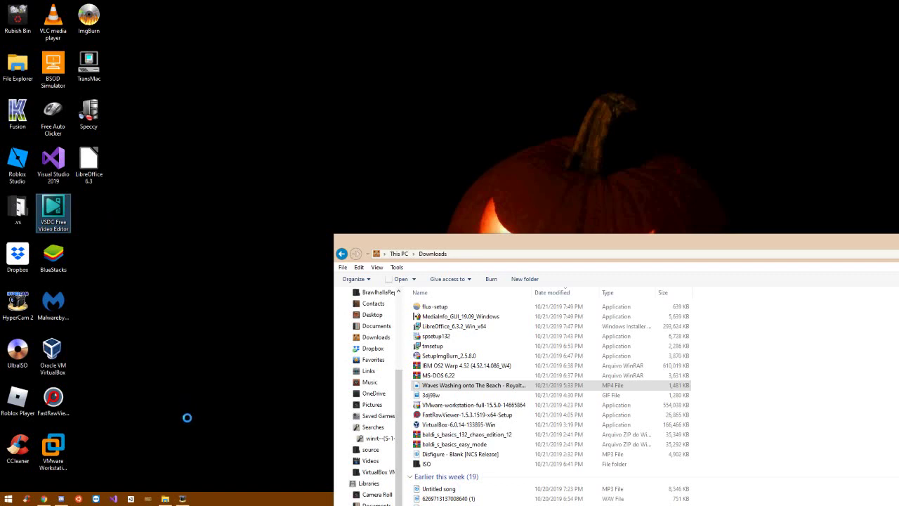
left_click(182, 499)
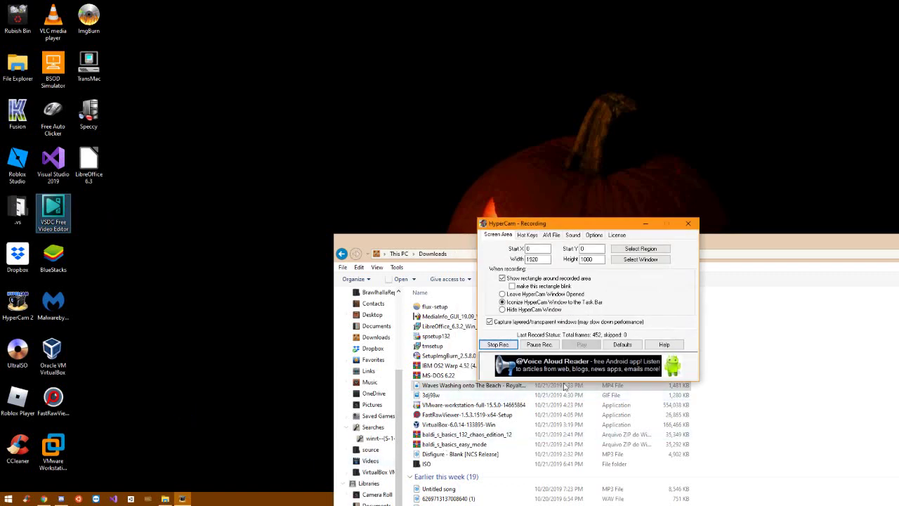
left_click(540, 347)
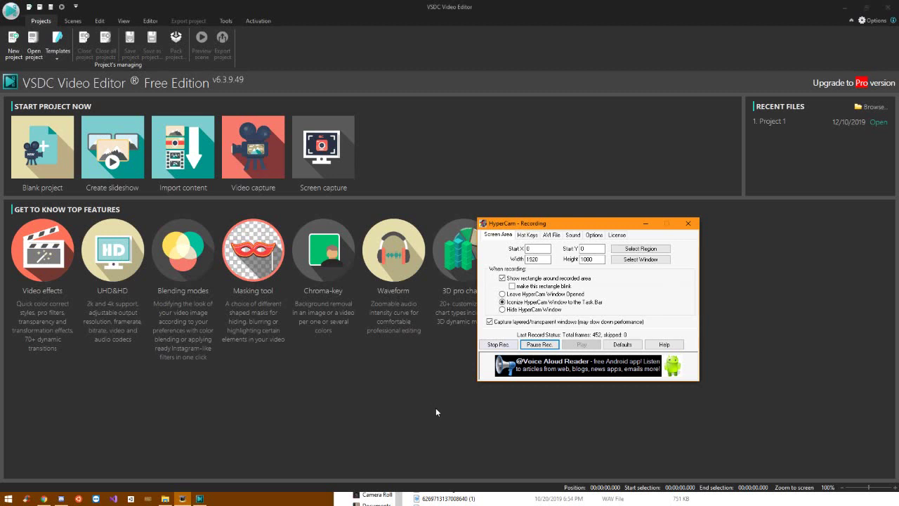
left_click(436, 409)
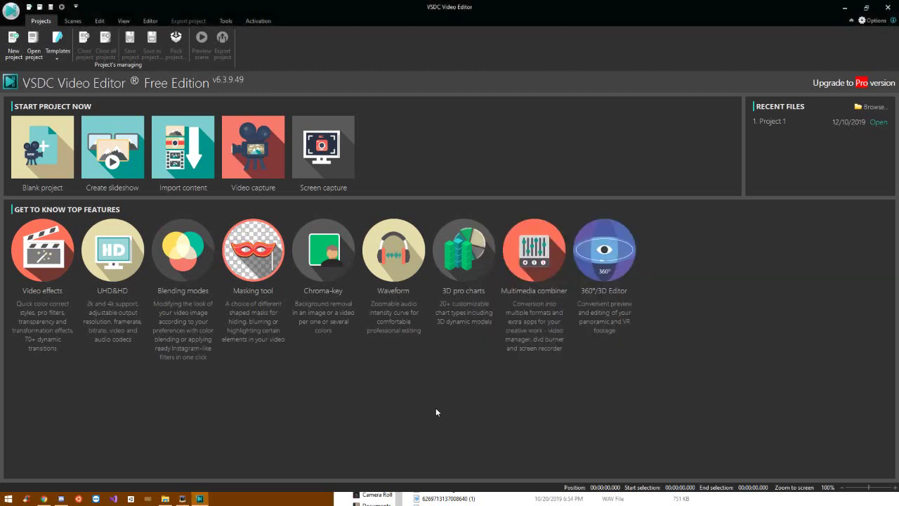
Step: Create a blank project titled Project 1 with the default HD 1280x720 resolution and 30 fps framerate
left_click(34, 166)
key("Return")
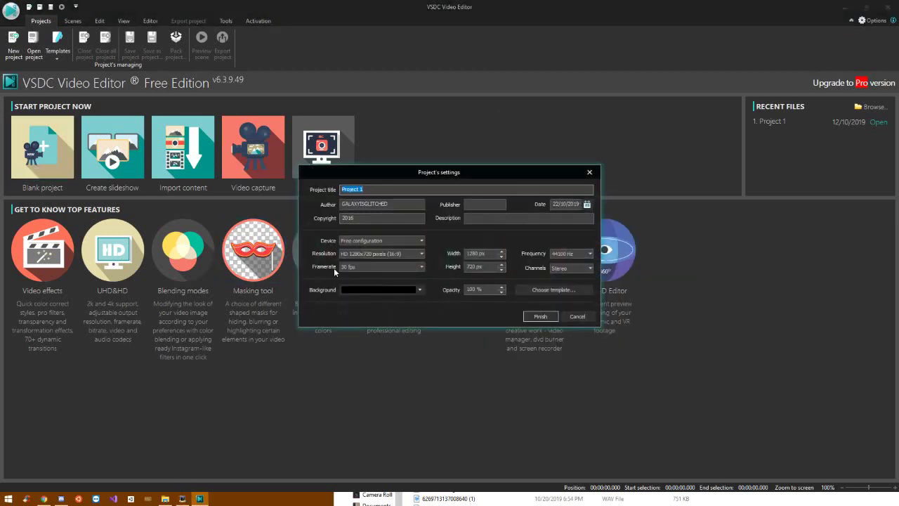
left_click(540, 316)
Step: Place the beach MP4 from File Explorer's Downloads folder at the start of Project 1's timeline and preview its first seconds
left_click(164, 499)
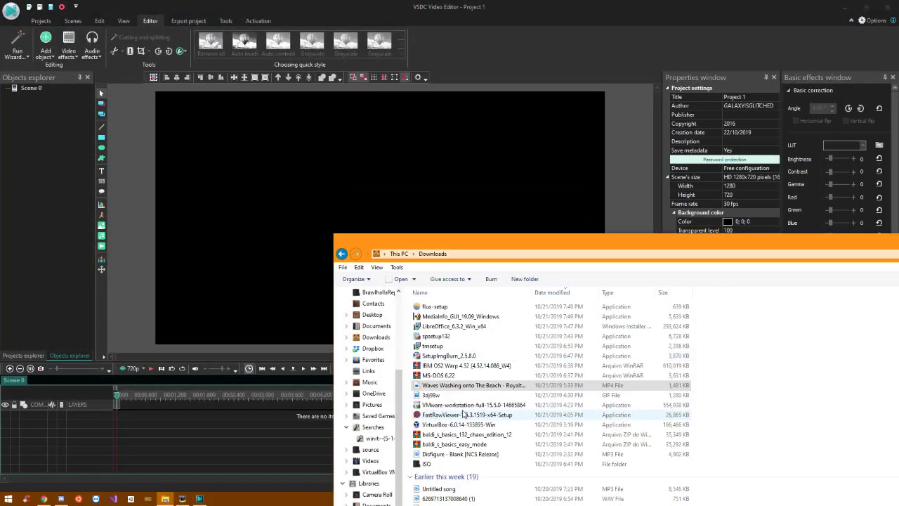
left_click_drag(126, 415, 126, 415)
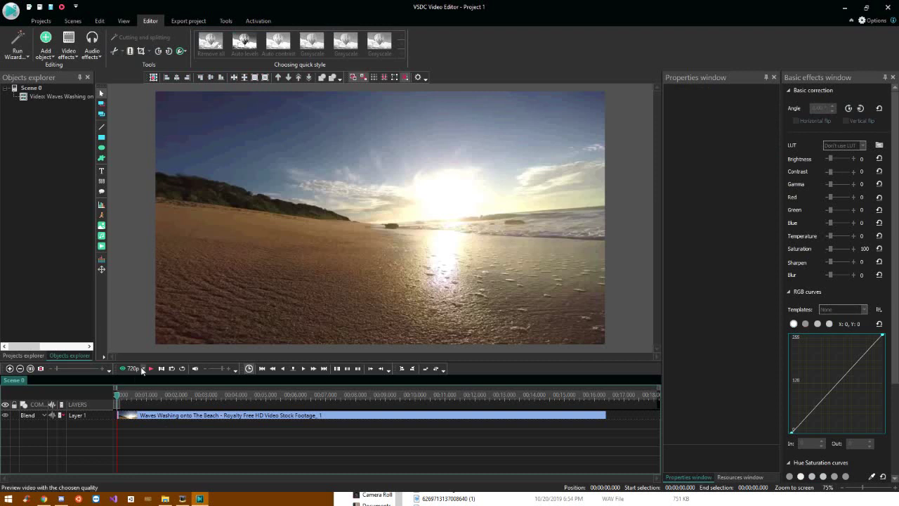
left_click(149, 368)
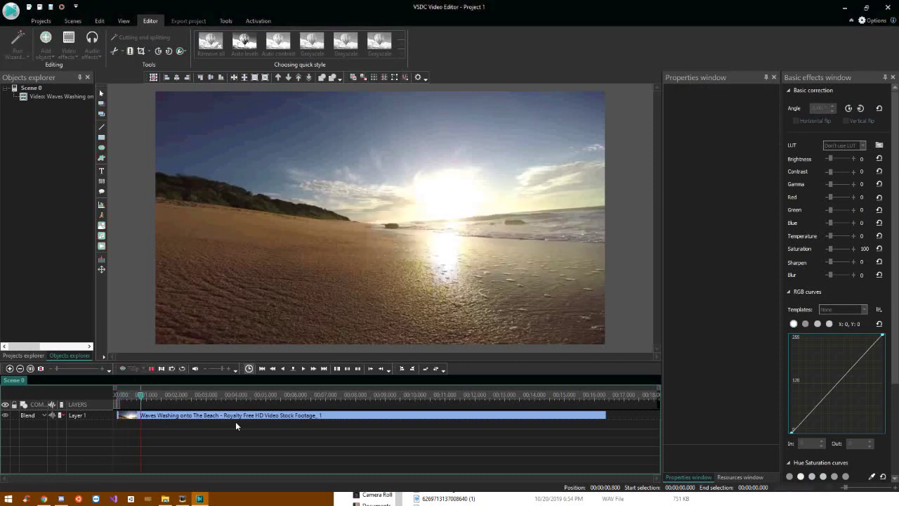
left_click(152, 372)
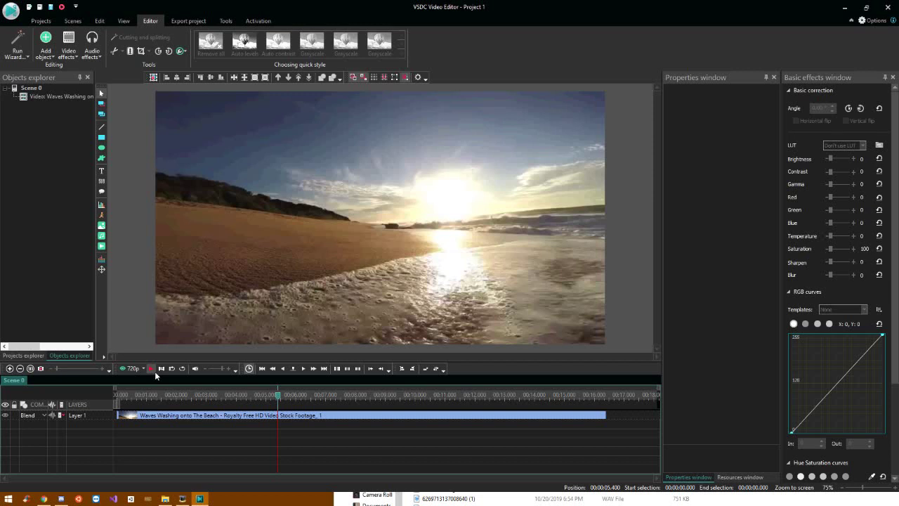
Step: Add the text "cool tutorial on how to make epic videos" in a box about 1119 by 664 pixels and move it to the timeline's start
left_click(101, 171)
left_click(143, 169)
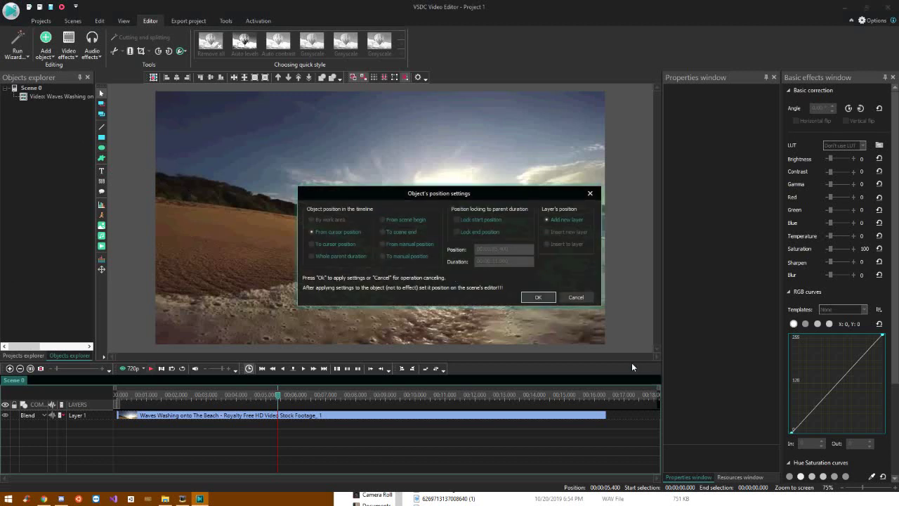
left_click(538, 297)
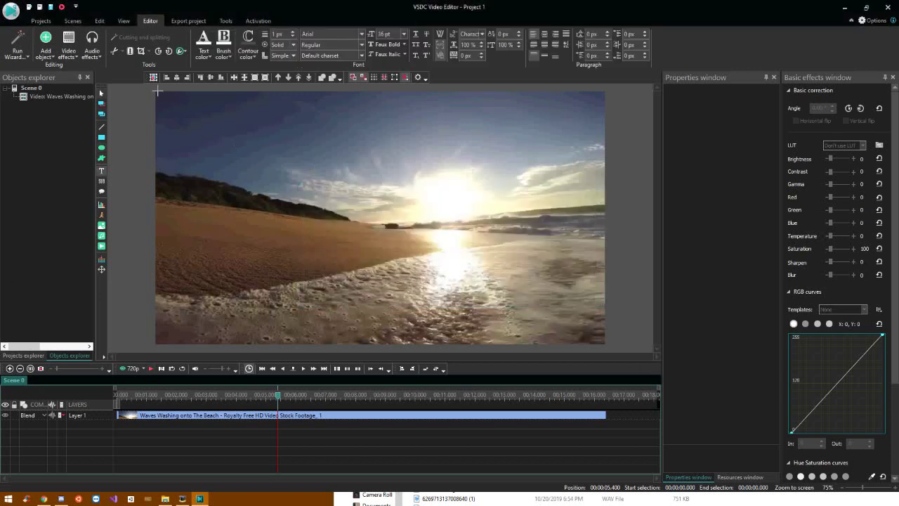
left_click_drag(157, 96, 550, 329)
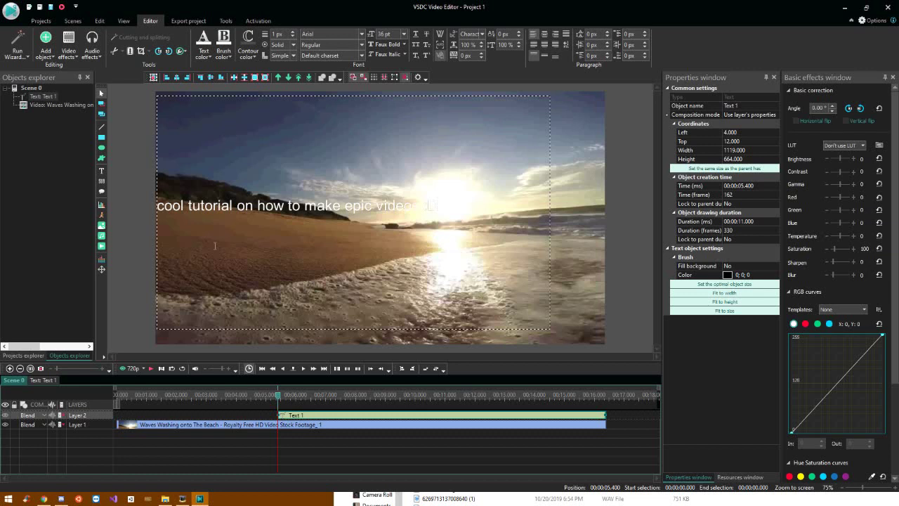
left_click(142, 255)
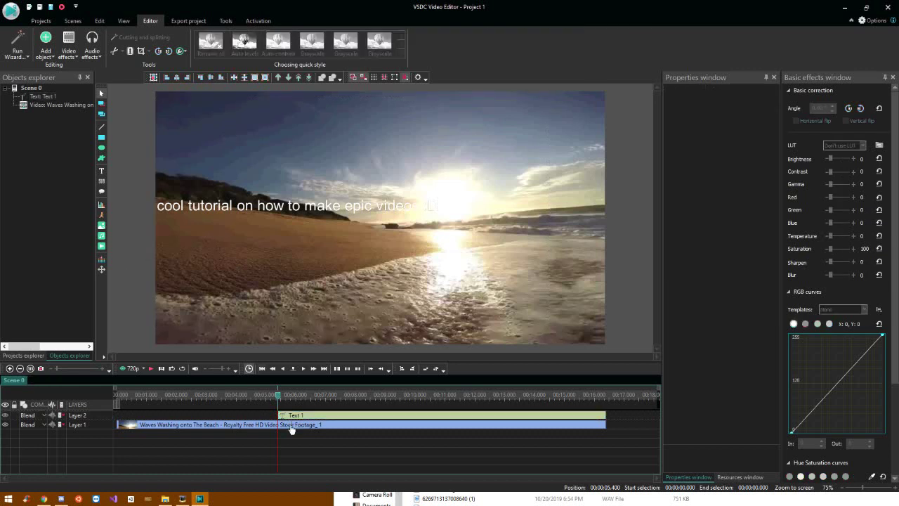
left_click_drag(307, 417, 127, 417)
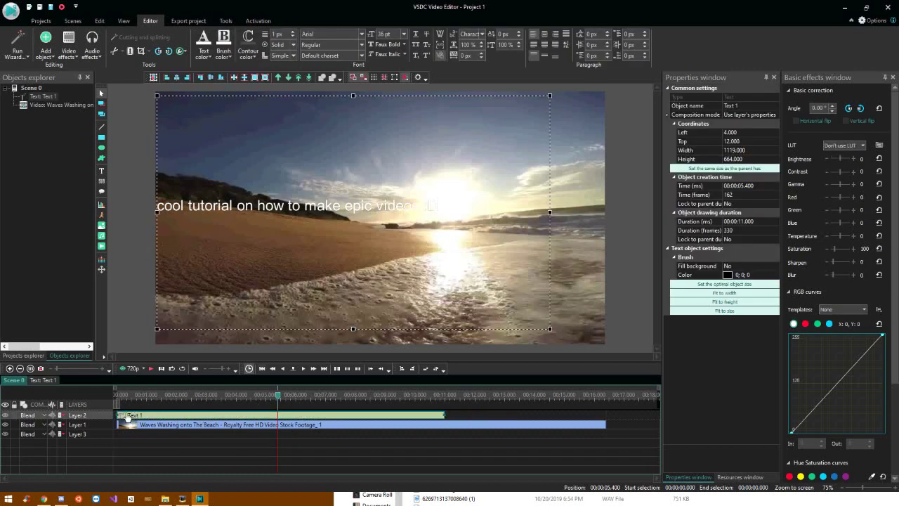
Step: Set the beach clip's blur to 11 and preview the scene from 00:00:00.000
left_click(146, 425)
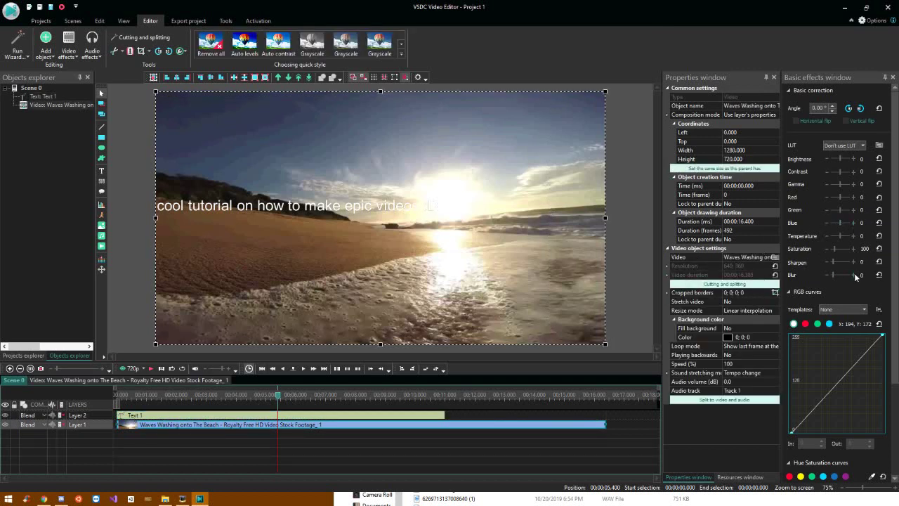
left_click_drag(854, 272, 854, 271)
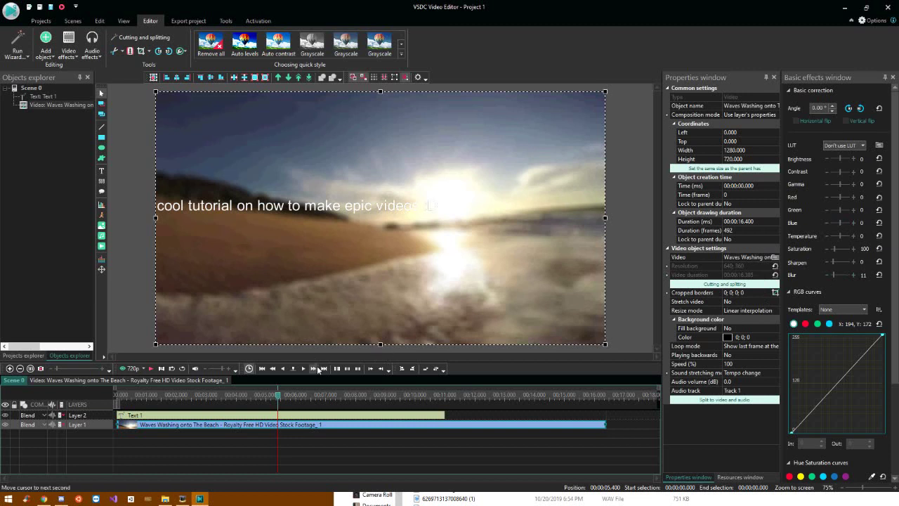
left_click_drag(279, 398, 55, 399)
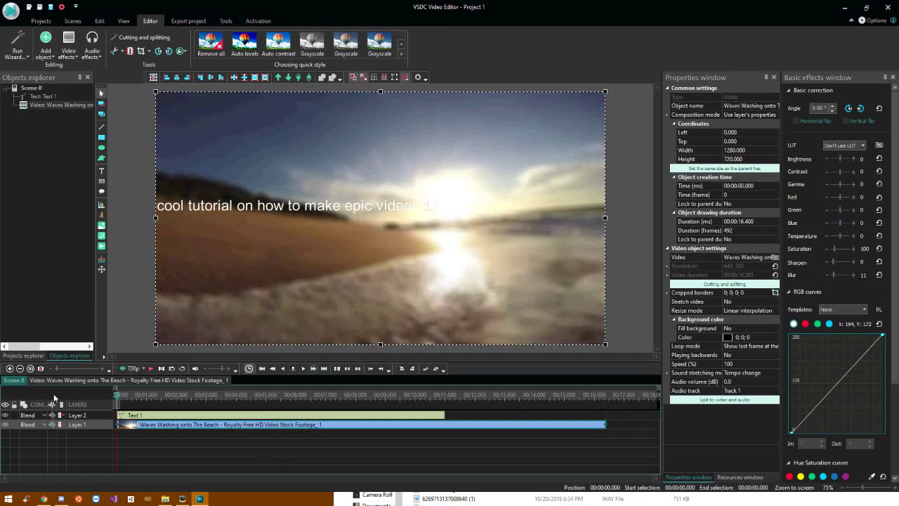
left_click(151, 369)
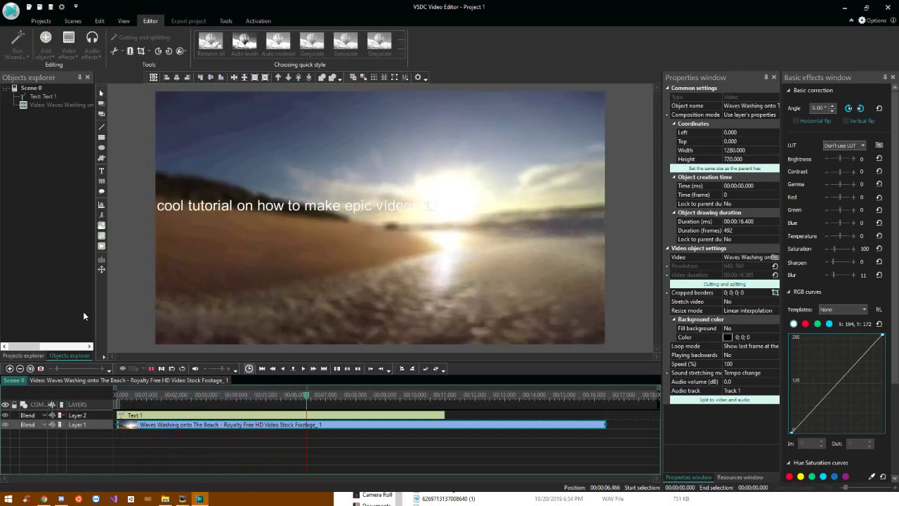
left_click(149, 368)
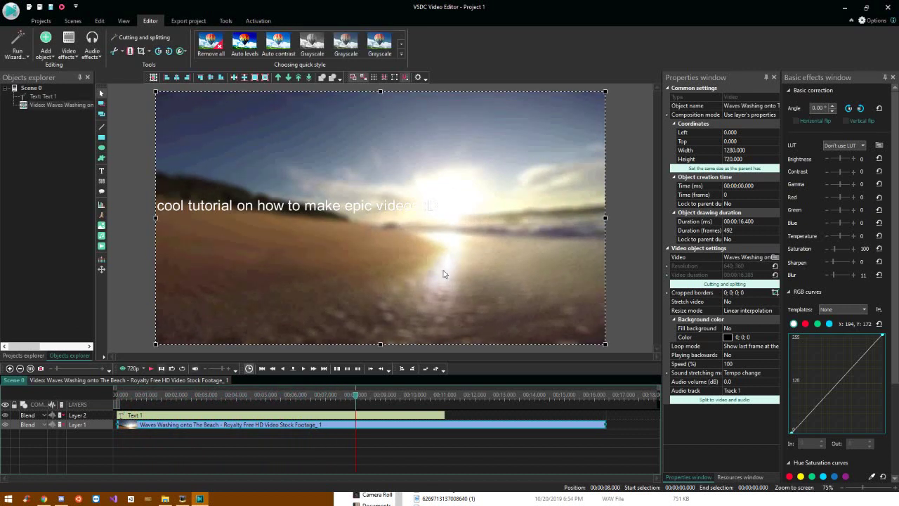
Step: Apply the Plasma special effect to the beach clip from the cursor position and move it to the clip's start
right_click(157, 422)
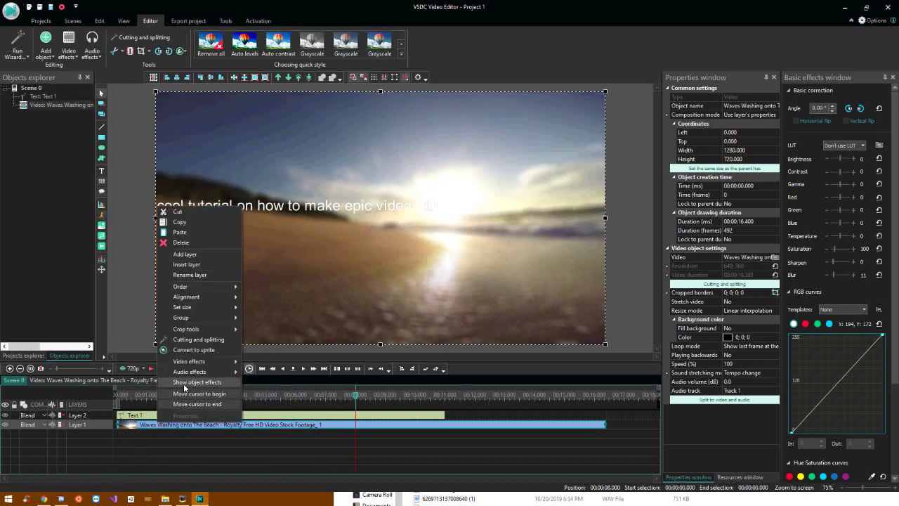
mouse_move(190, 372)
mouse_move(273, 393)
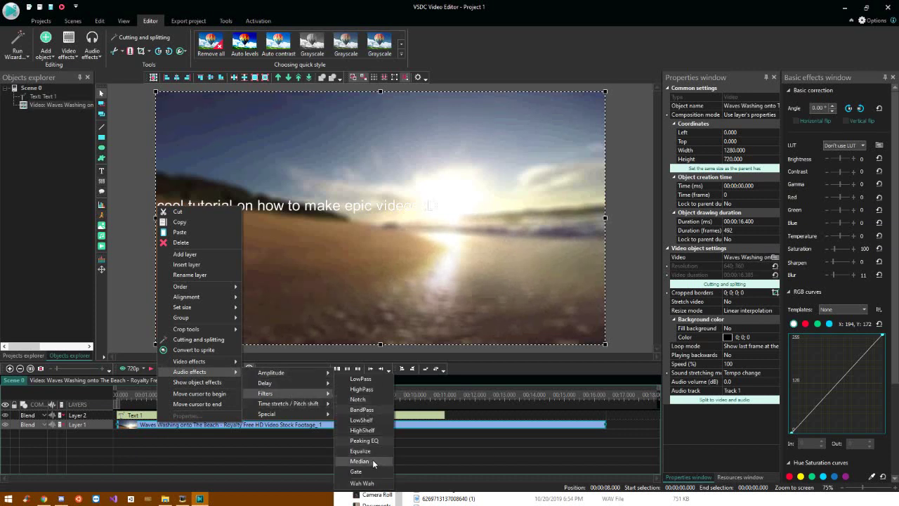
mouse_move(217, 359)
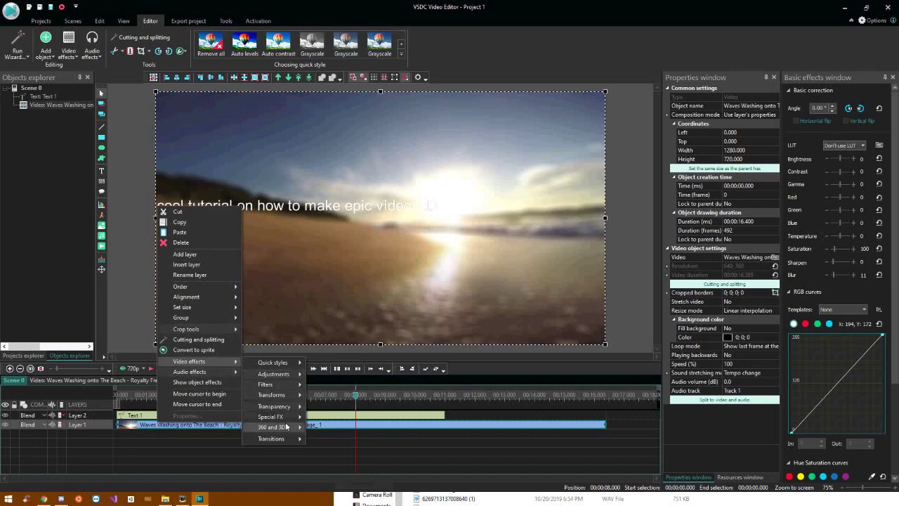
mouse_move(283, 418)
left_click(349, 448)
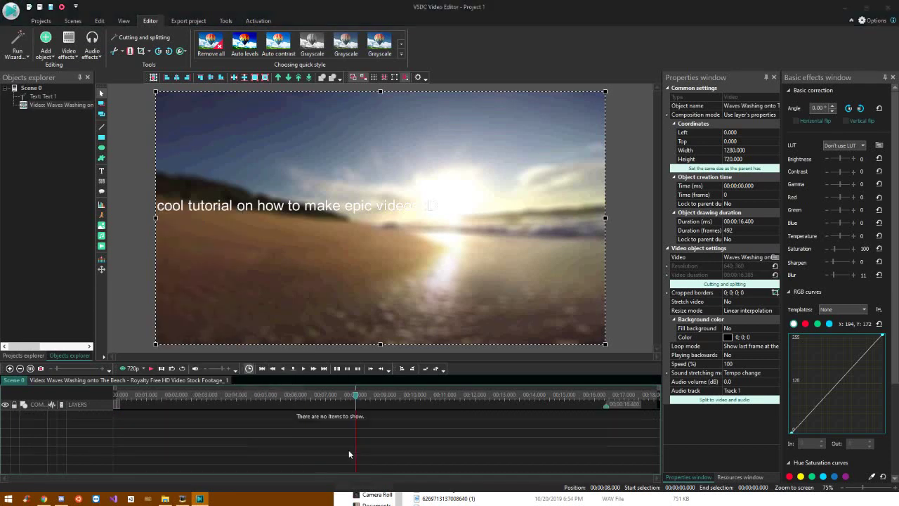
left_click(538, 297)
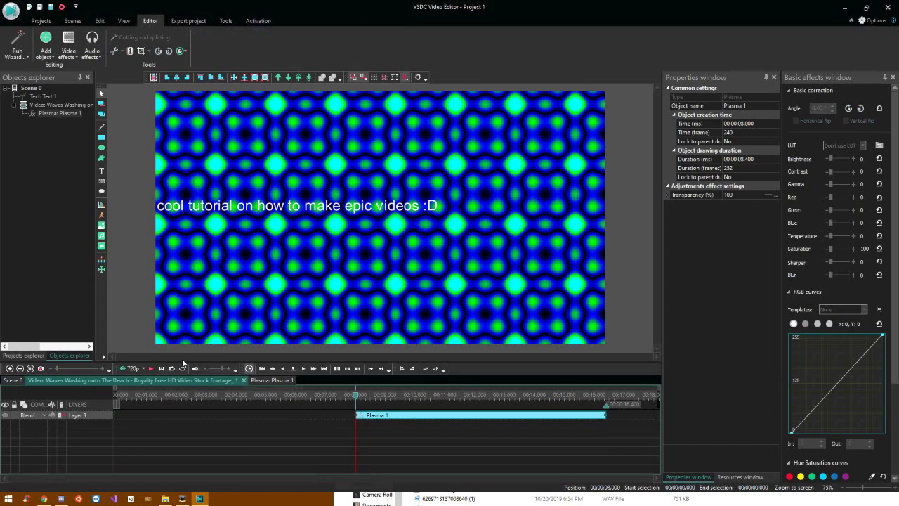
left_click_drag(399, 416, 62, 431)
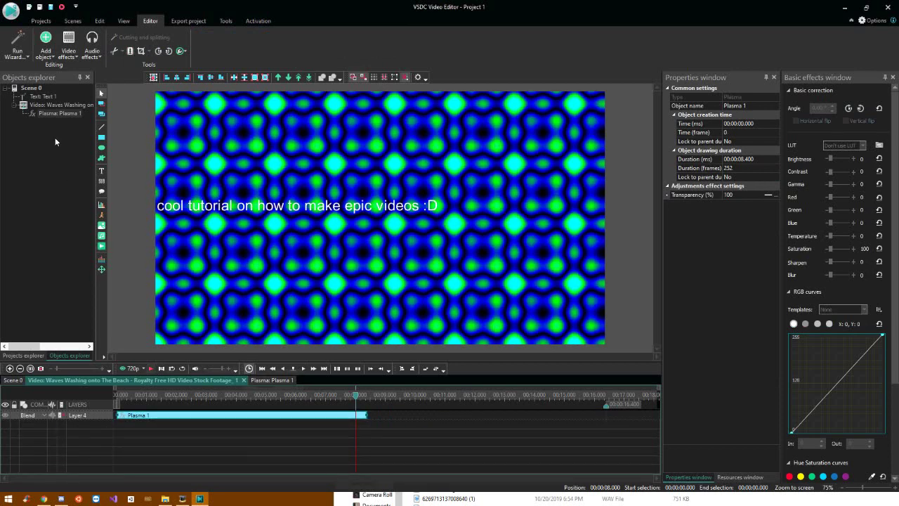
Step: Return to Scene 0's timeline and preview the first seconds with the plasma effect
left_click(78, 104)
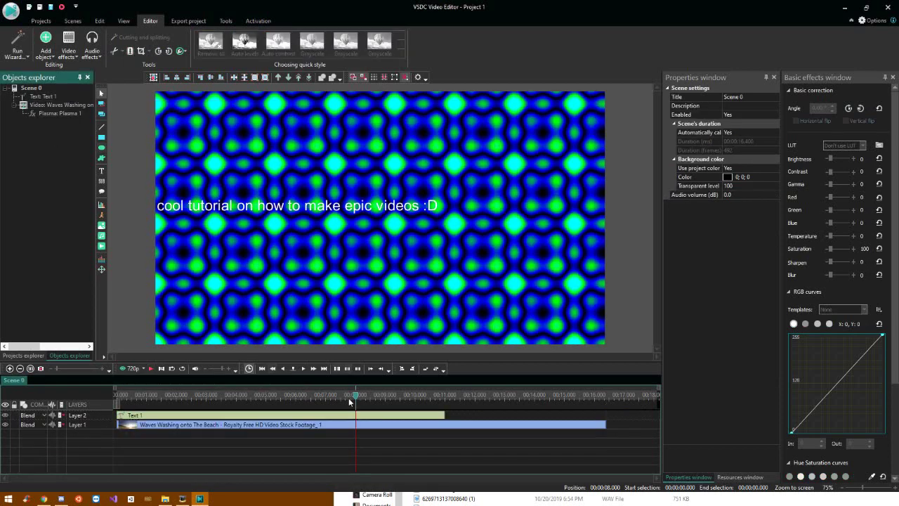
left_click(151, 369)
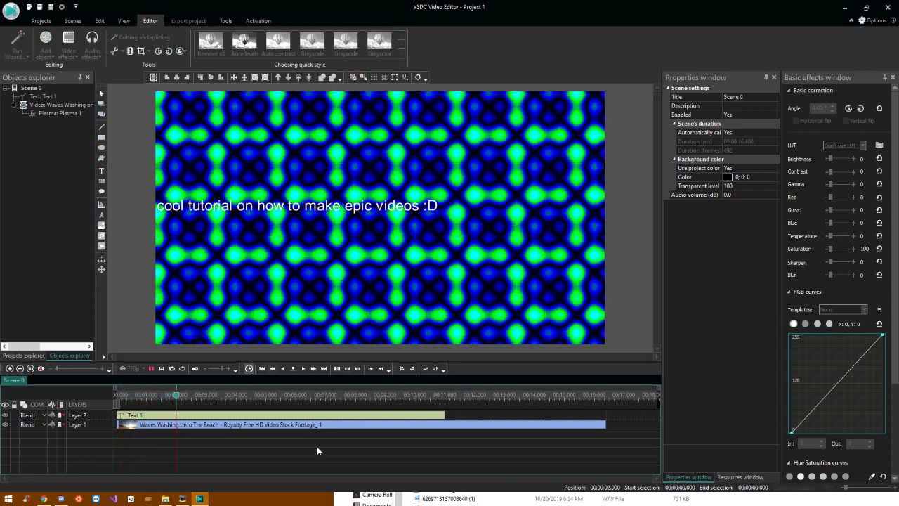
left_click(160, 368)
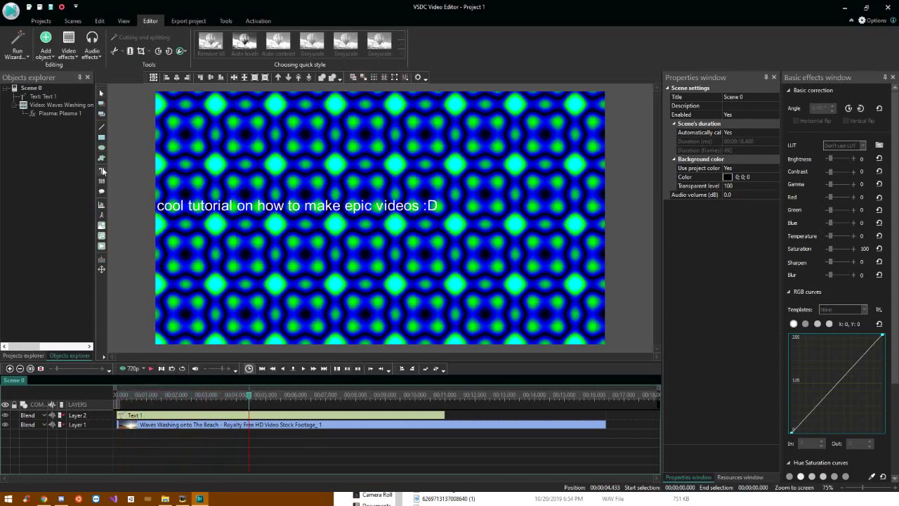
Step: Add an audio spectrum of the Disfigure - Blank [NCS Release] MP3 from the cursor position, about 894 by 303 pixels, below the text
left_click(104, 261)
left_click(130, 261)
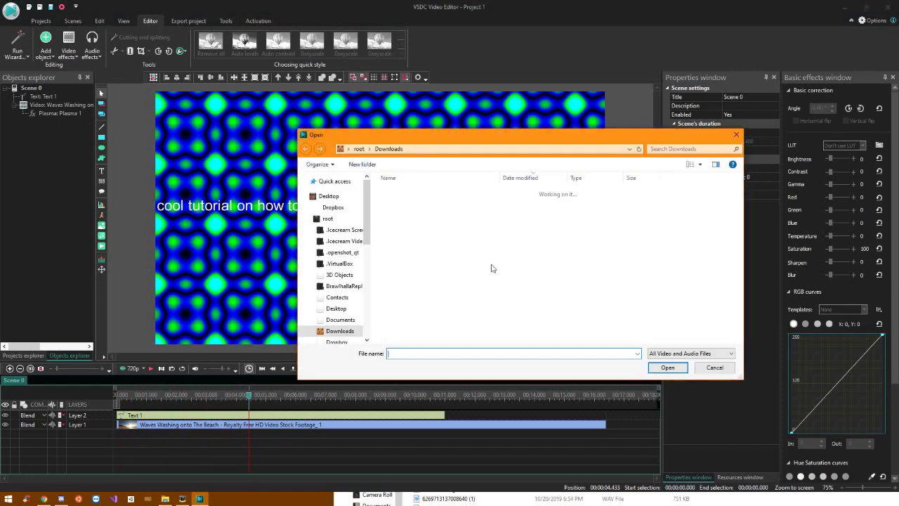
left_click(422, 204)
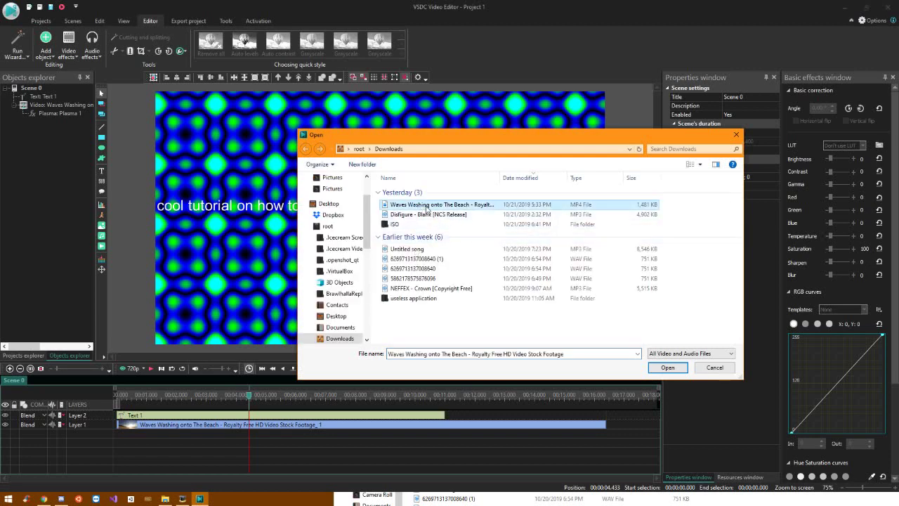
left_click(457, 214)
left_click(665, 368)
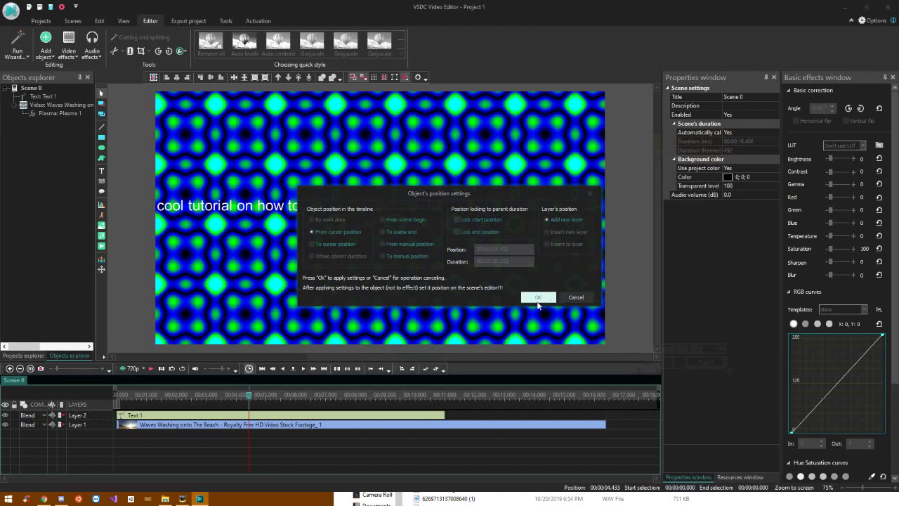
left_click(538, 298)
left_click_drag(186, 233, 500, 340)
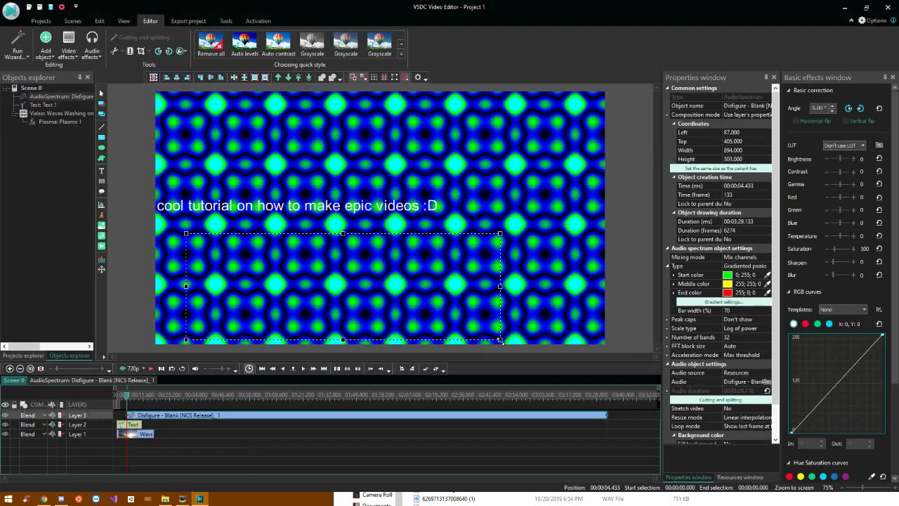
Step: Preview the scene with the audio spectrum and delete the spectrum object from the timeline
left_click(150, 368)
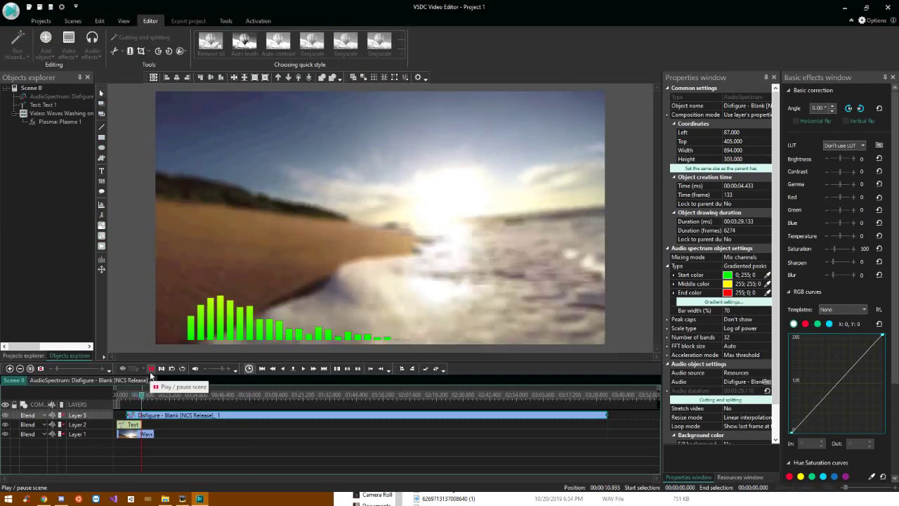
left_click(150, 370)
right_click(178, 418)
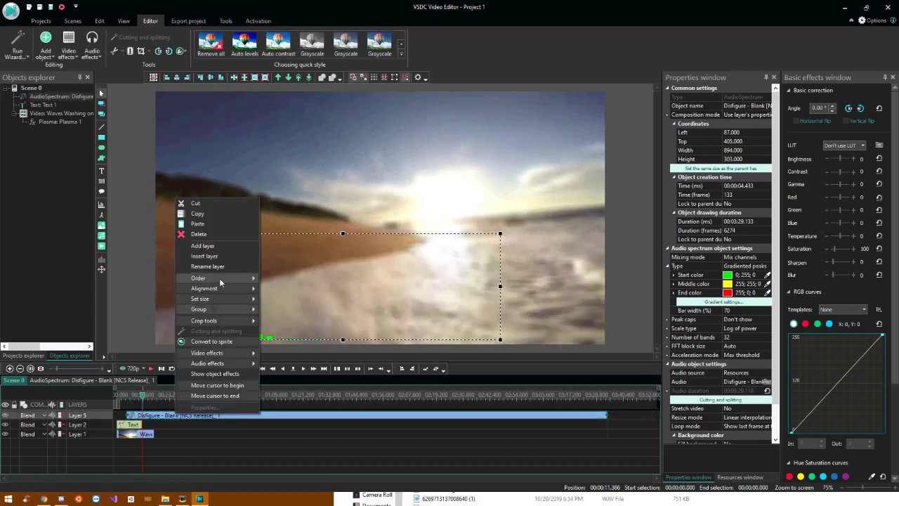
left_click(200, 238)
Step: Add an audio abstraction of the Disfigure - Blank [NCS Release] MP3, placed at the timeline's start, and preview the scene
left_click(103, 246)
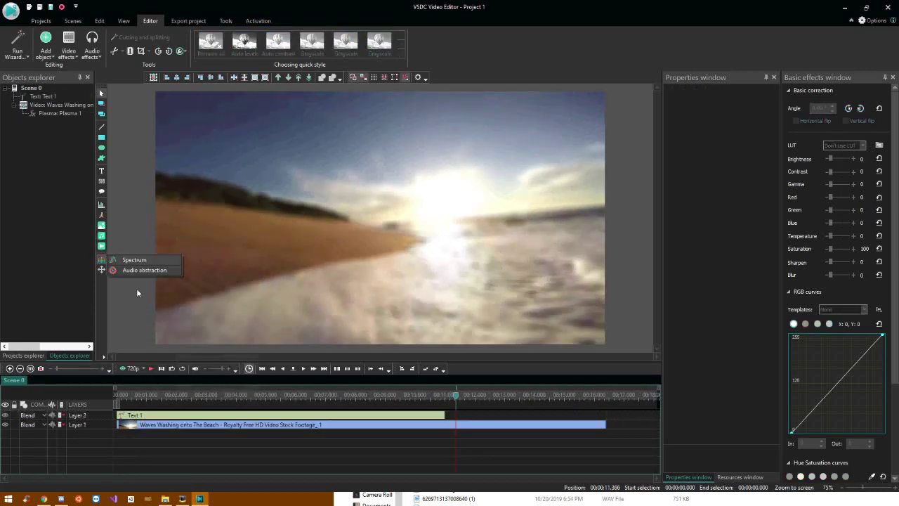
left_click(132, 269)
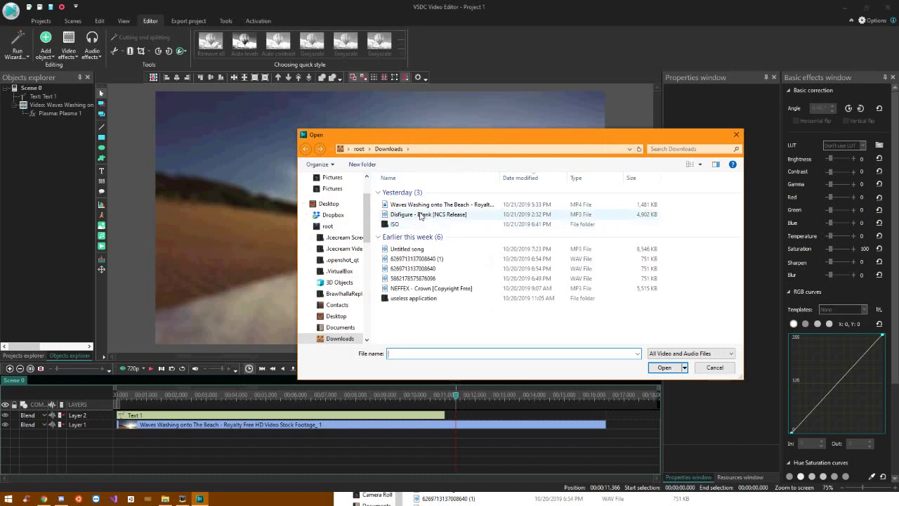
left_click(429, 214)
left_click(664, 368)
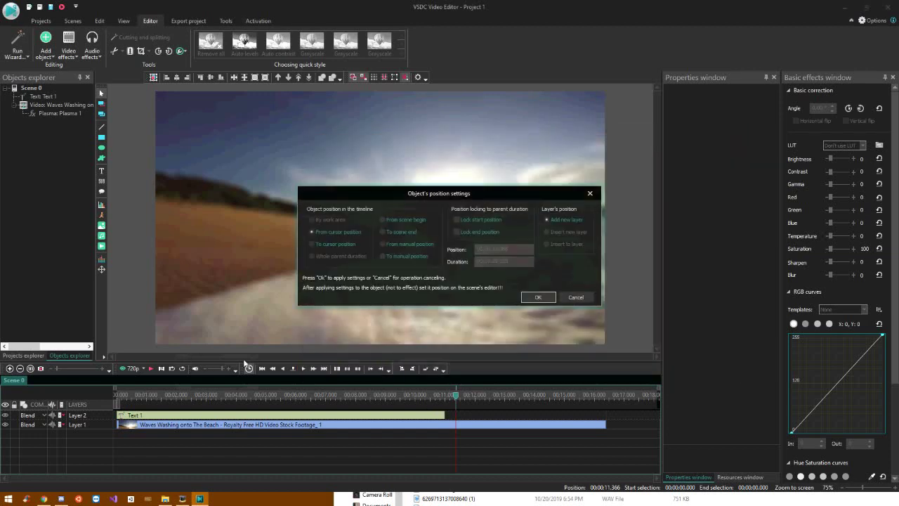
left_click(536, 297)
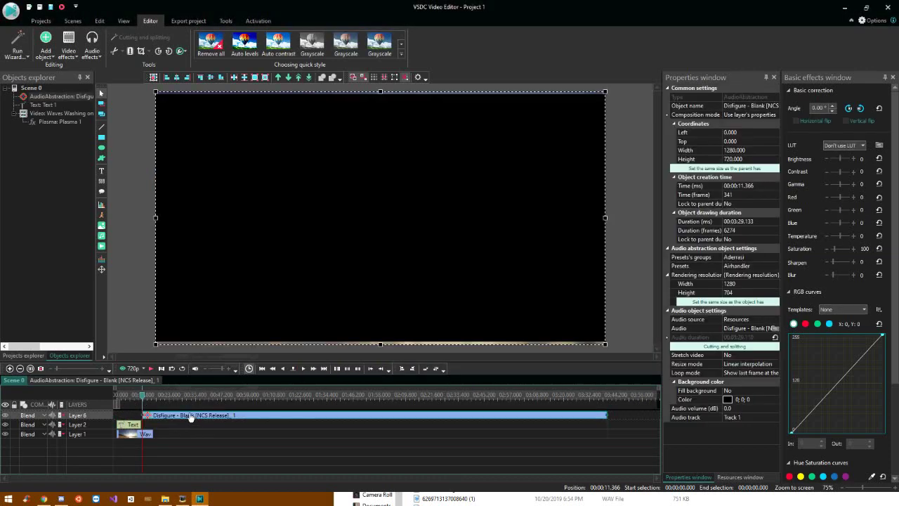
left_click(150, 369)
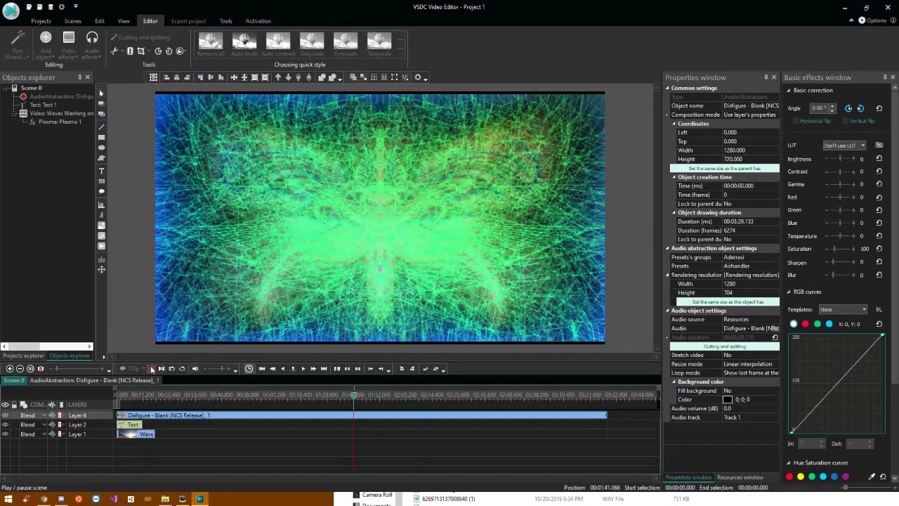
left_click(151, 369)
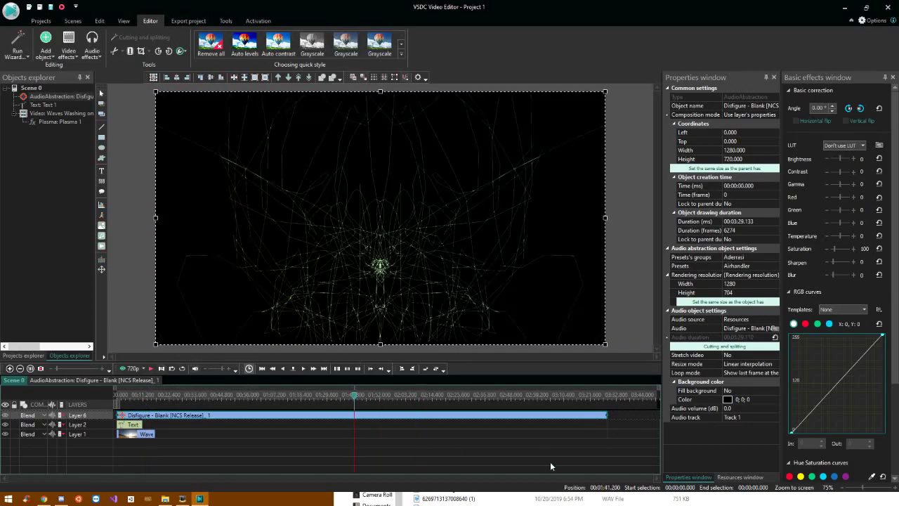
Step: Delete the audio abstraction, text and beach video together from Scene 0's timeline
left_click_drag(543, 463, 22, 410)
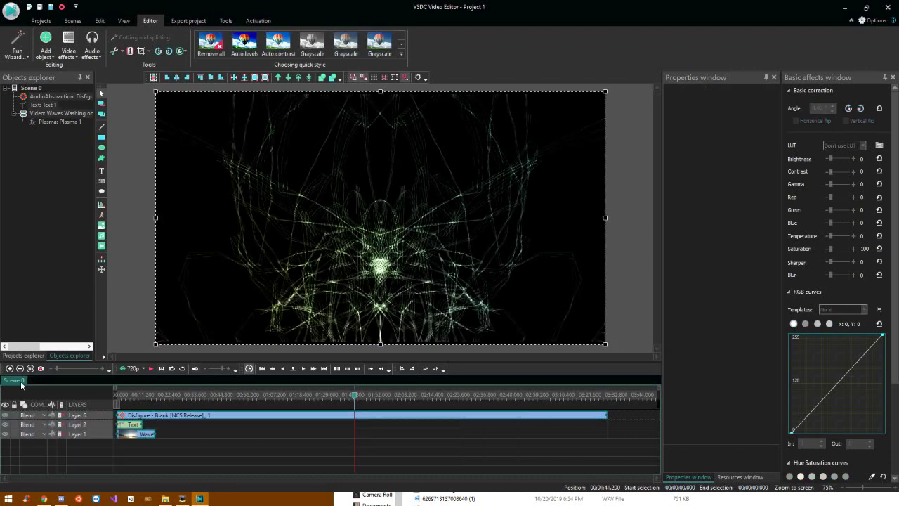
right_click(135, 417)
left_click(160, 238)
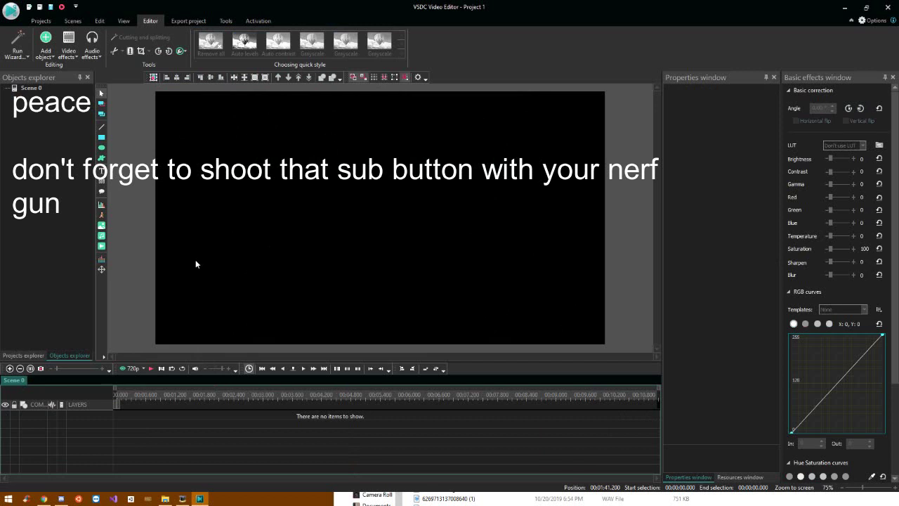
left_click(183, 498)
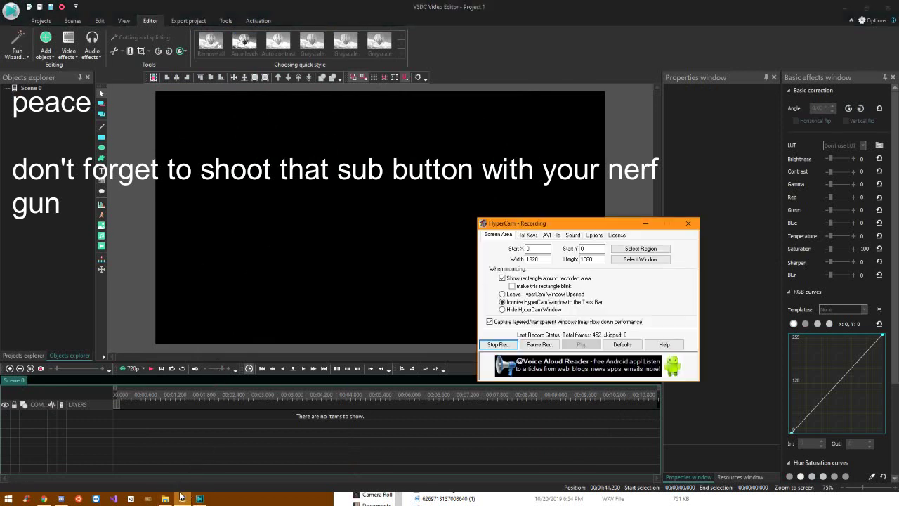